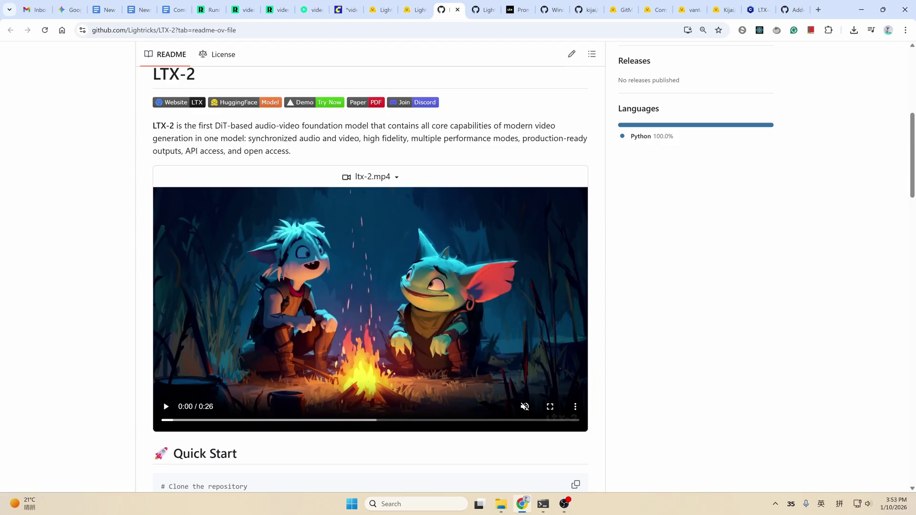
# - Read the LTX-2 README's required models, LoRAs, available pipelines and optimization tips, and highlight the "Prompting for LTX-2" guidance
pyautogui.scroll(-5, 321, 326)
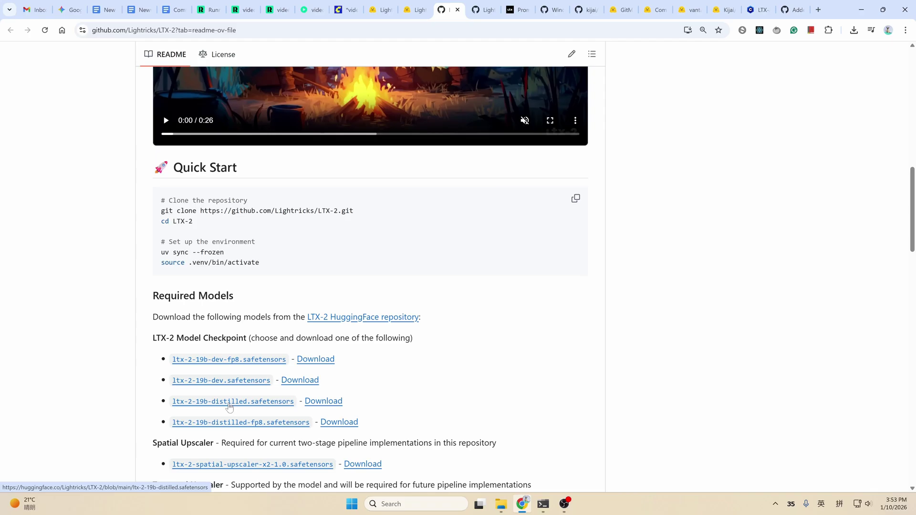
pyautogui.scroll(-3, 395, 266)
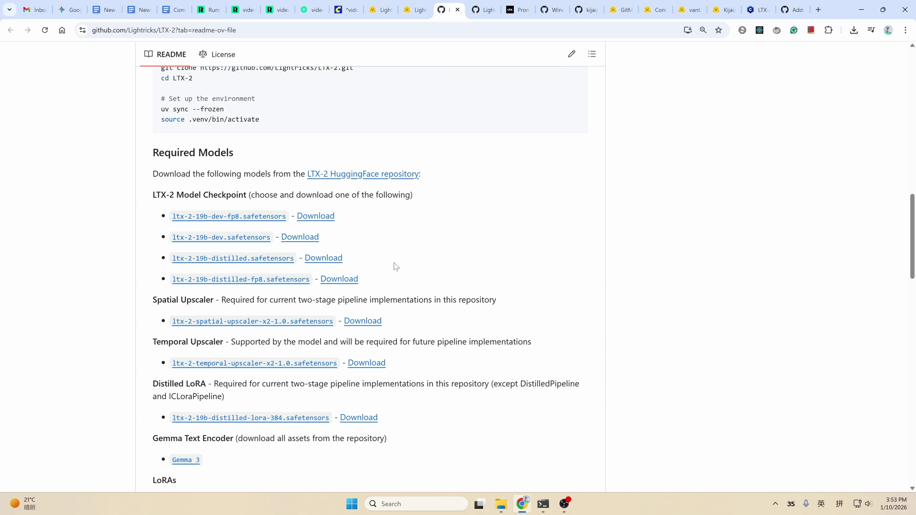
pyautogui.scroll(-8, 398, 266)
pyautogui.scroll(2, 398, 265)
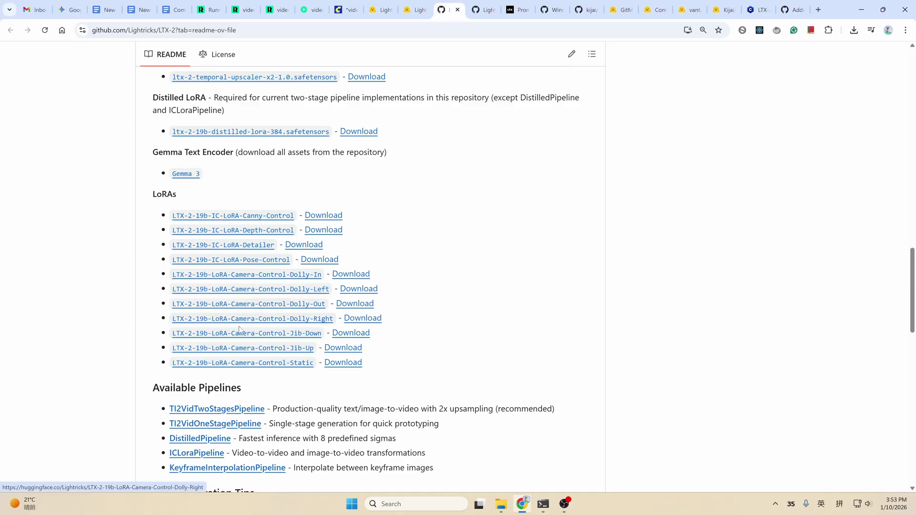
pyautogui.scroll(-3, 380, 299)
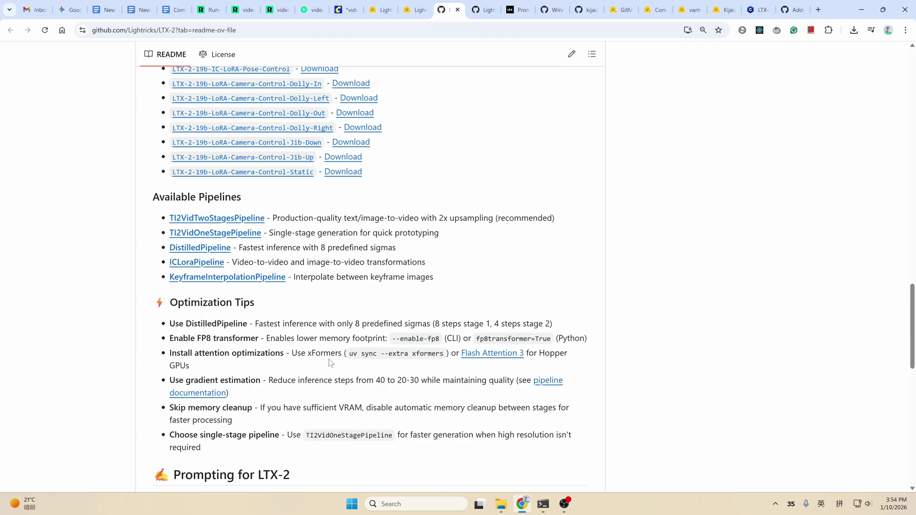
pyautogui.scroll(-5, 329, 363)
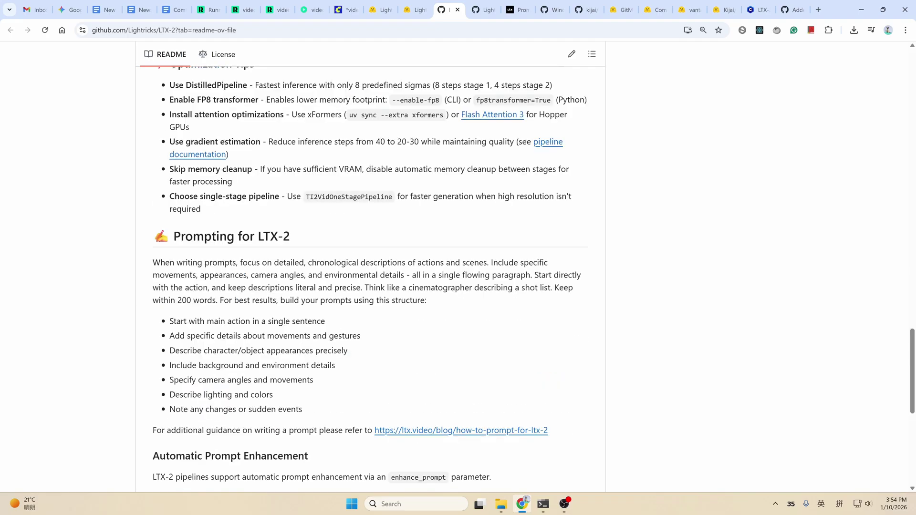
pyautogui.moveTo(154, 261)
pyautogui.mouseDown()
pyautogui.moveTo(276, 321)
pyautogui.moveTo(345, 405)
pyautogui.mouseUp()
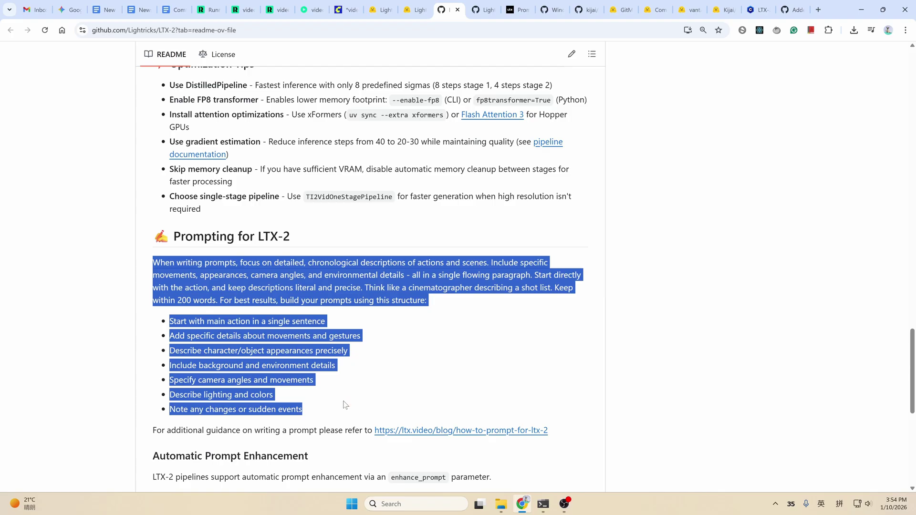
pyautogui.click(344, 404)
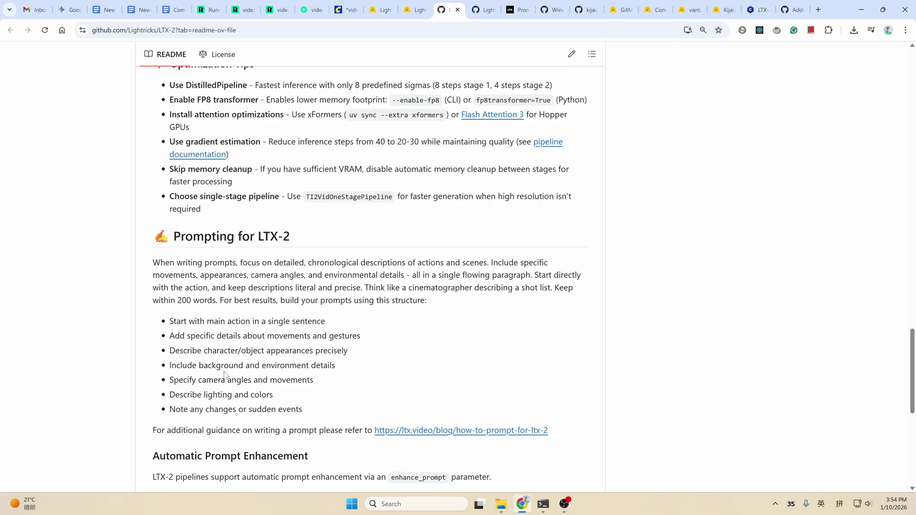
# - Switch to the "Prompting Guide for LTX-2" page and look through its introduction and example videos with their prompts
pyautogui.click(519, 10)
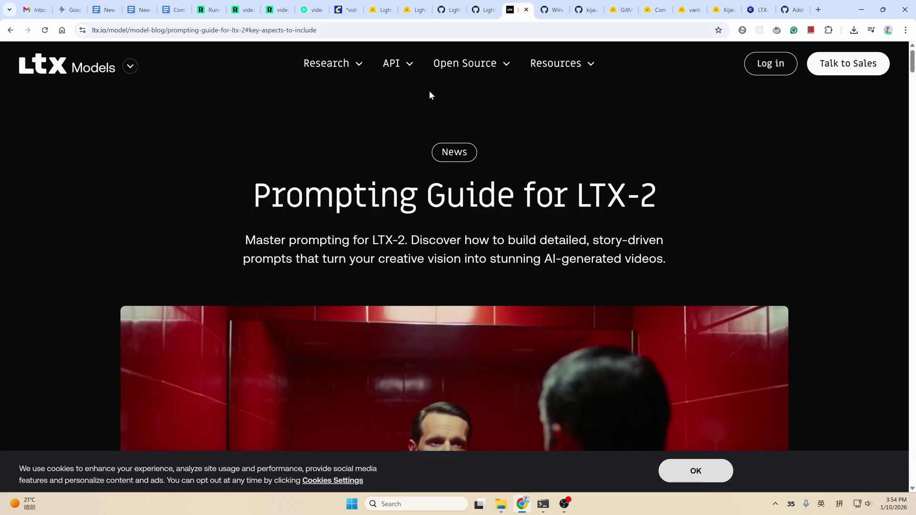
pyautogui.scroll(-13, 393, 259)
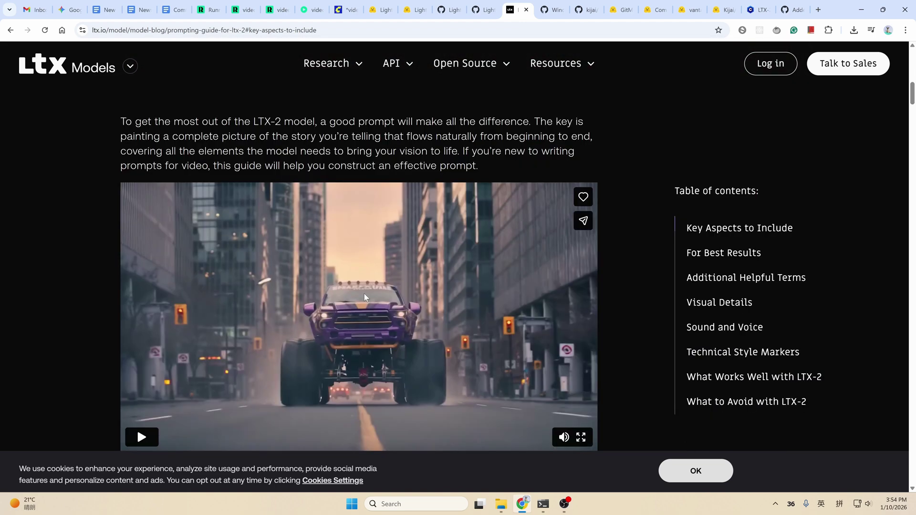
pyautogui.scroll(-2, 364, 296)
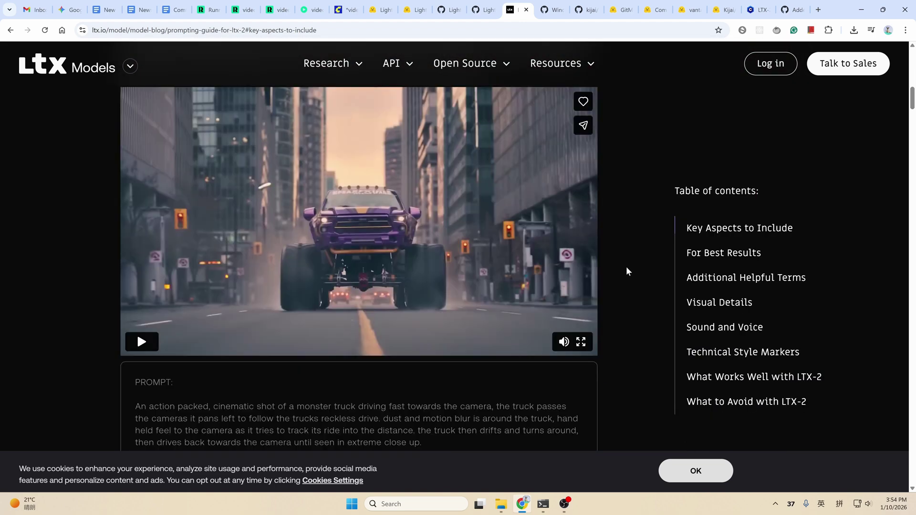
pyautogui.scroll(-7, 625, 266)
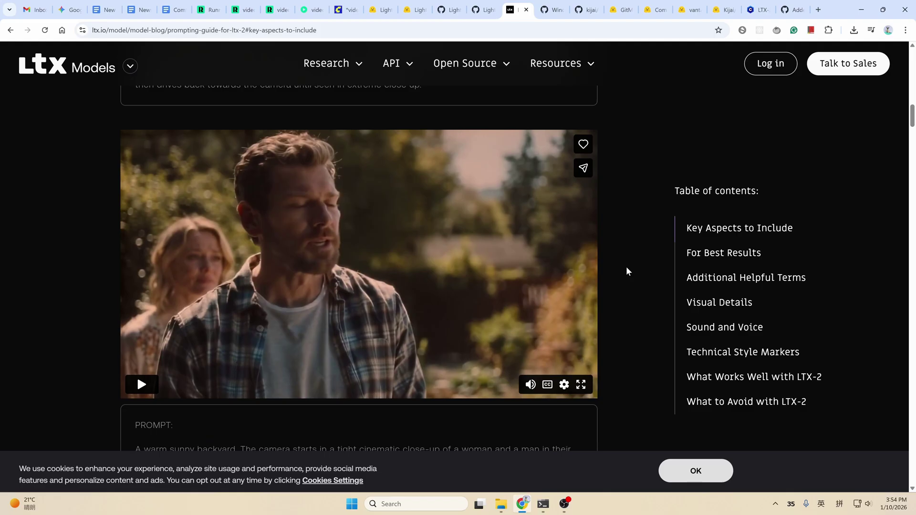
# - Return to the LTX-2 GitHub README and highlight the bulleted list describing the recommended prompt structure
pyautogui.hotkey('ctrl', 'shift', 'Tab')
pyautogui.hotkey('ctrl', 'shift', 'Tab')
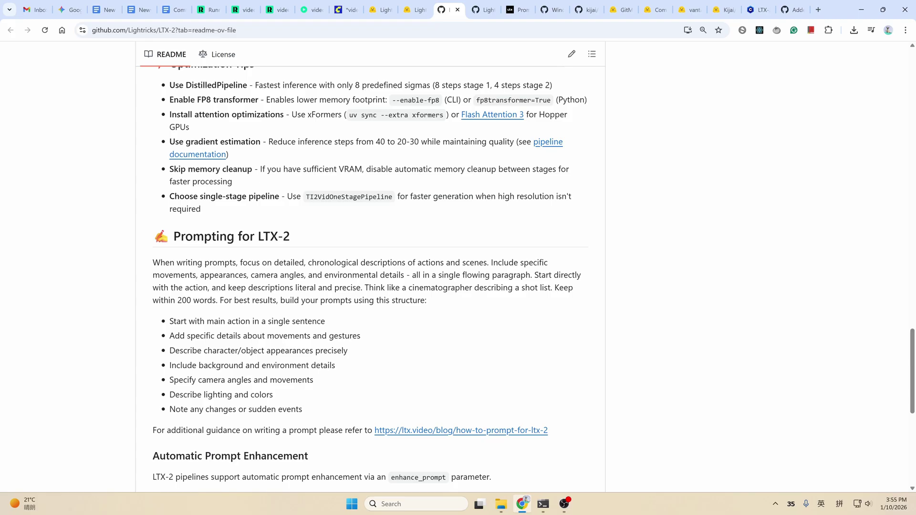
pyautogui.moveTo(170, 321); pyautogui.dragTo(324, 412)
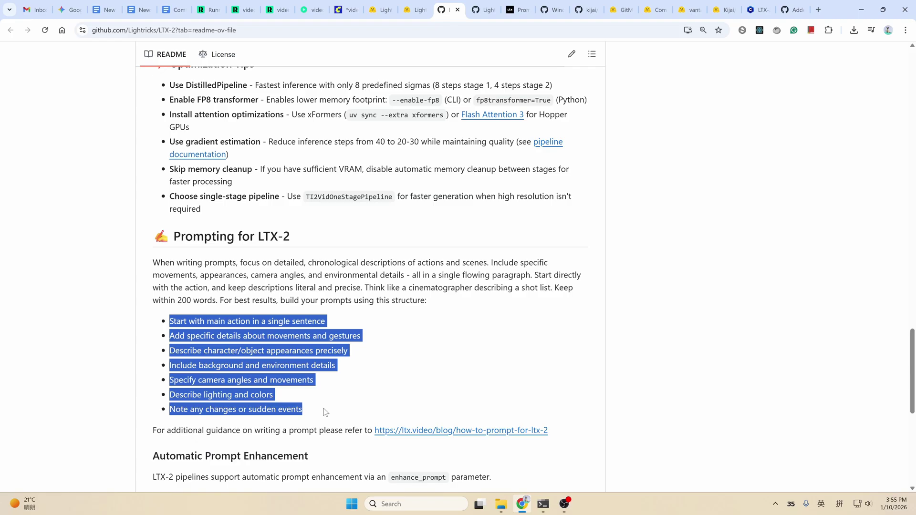
# - Switch to the Lightricks LTX-2 Hugging Face page and highlight the limitations on prompting style and on videos matching prompts
pyautogui.click(379, 10)
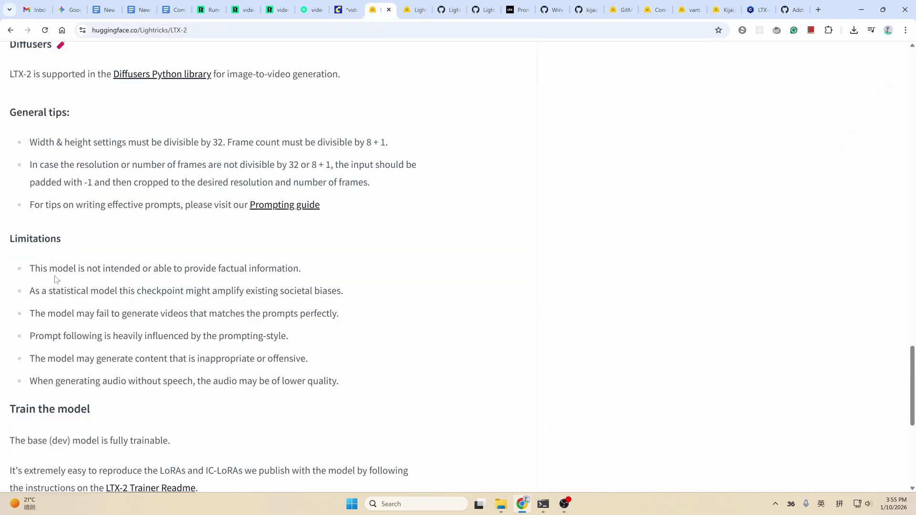
pyautogui.moveTo(30, 335); pyautogui.dragTo(291, 342)
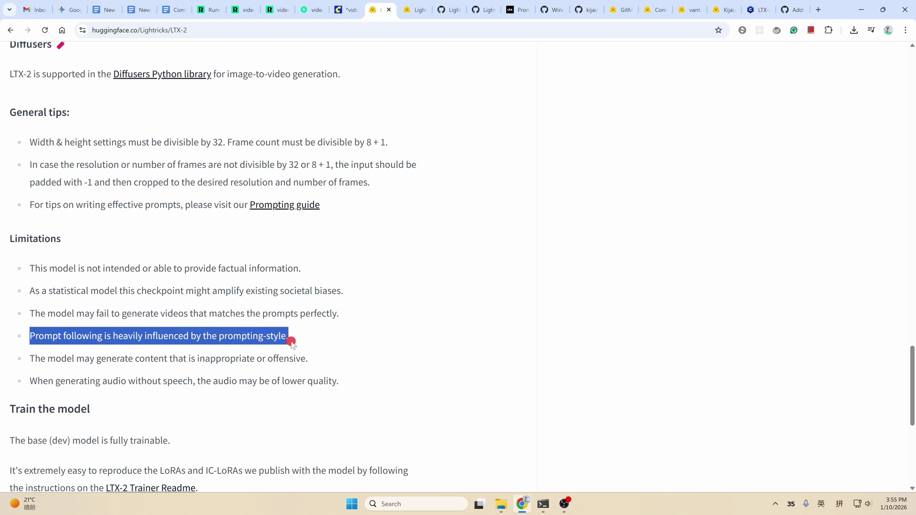
pyautogui.moveTo(67, 315); pyautogui.dragTo(204, 310)
pyautogui.moveTo(263, 310); pyautogui.dragTo(342, 313)
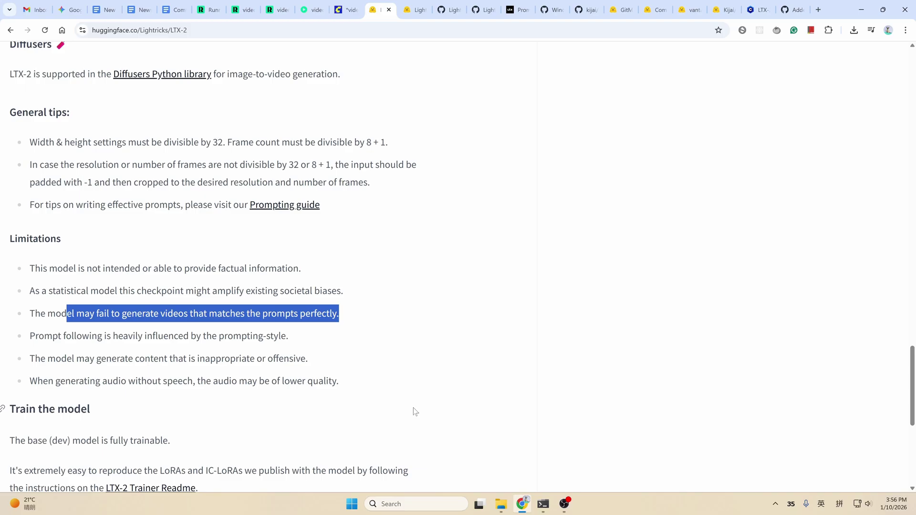
# - Switch to the Civitai page of the LTX-2 Gemma 3 12b Abliterated text encoder and highlight its title
pyautogui.click(758, 10)
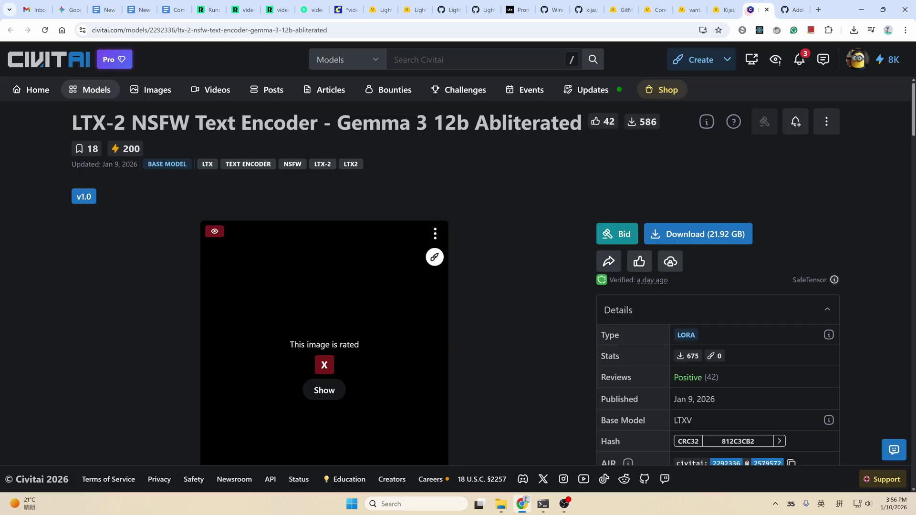
pyautogui.moveTo(130, 121); pyautogui.dragTo(542, 138)
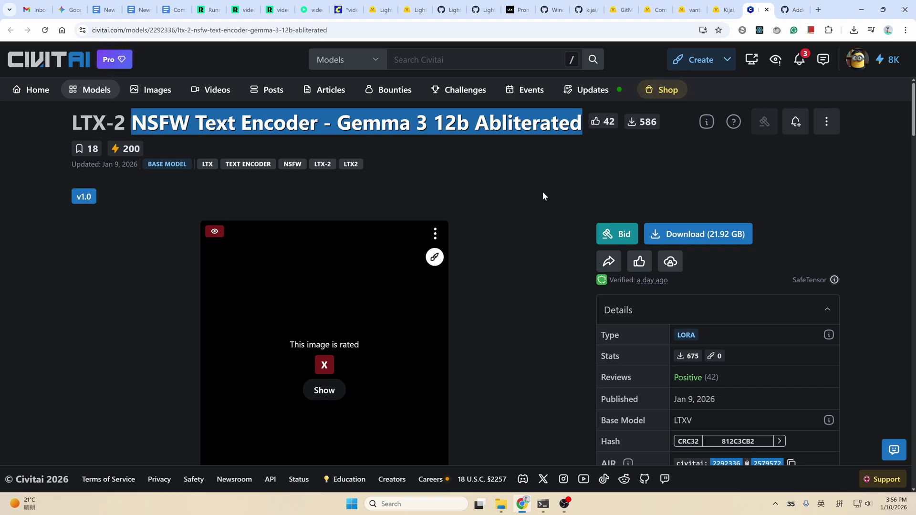
pyautogui.click(542, 190)
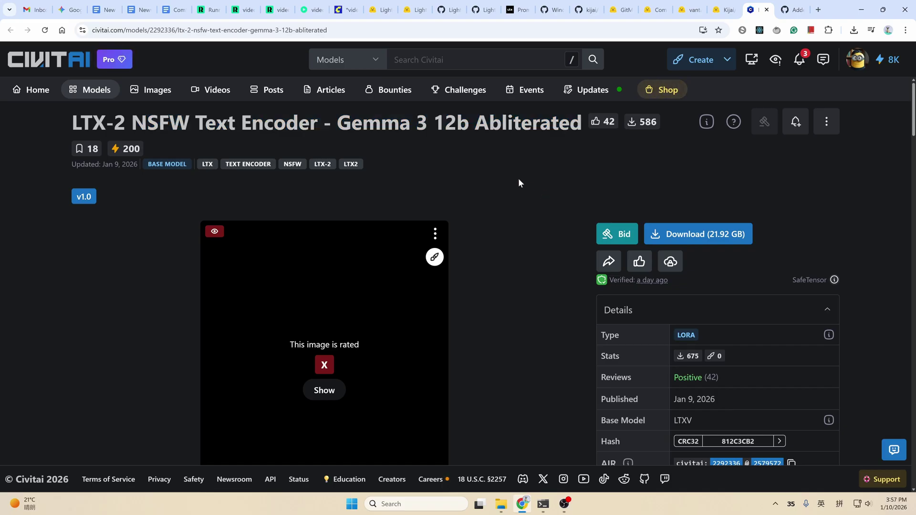
# - Examine the loader and input nodes of RunningHub's video_ltx2_t2v_dev workflow, and reload ComfyUI-GGUF pull request #399 on loading model config from metadata
pyautogui.click(237, 11)
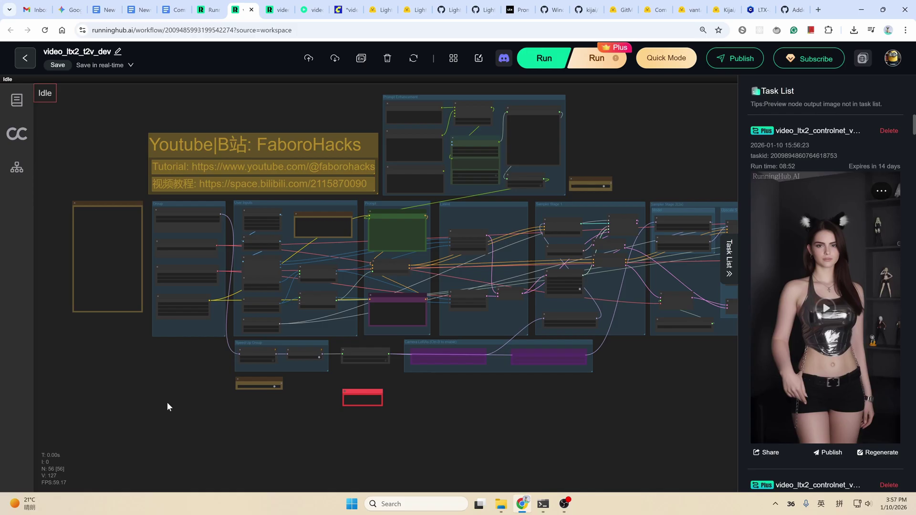
pyautogui.scroll(10, 167, 229)
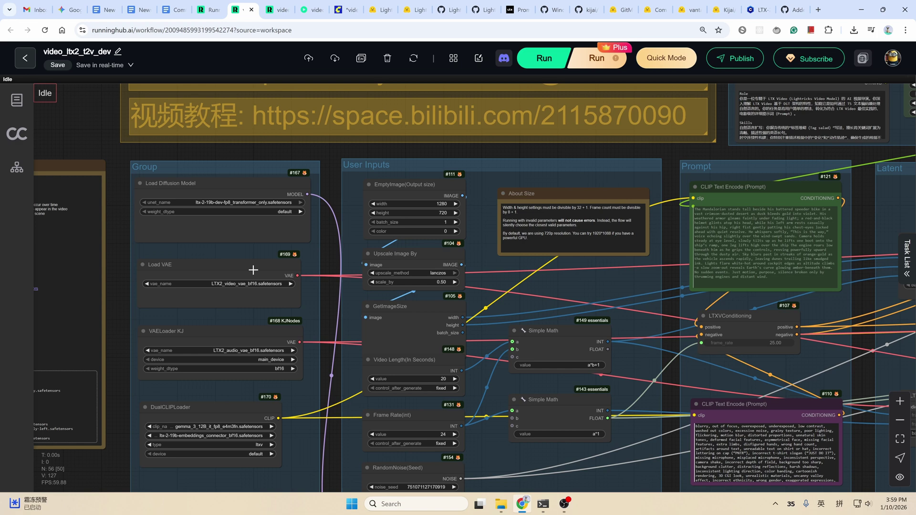
pyautogui.click(792, 9)
pyautogui.click(45, 30)
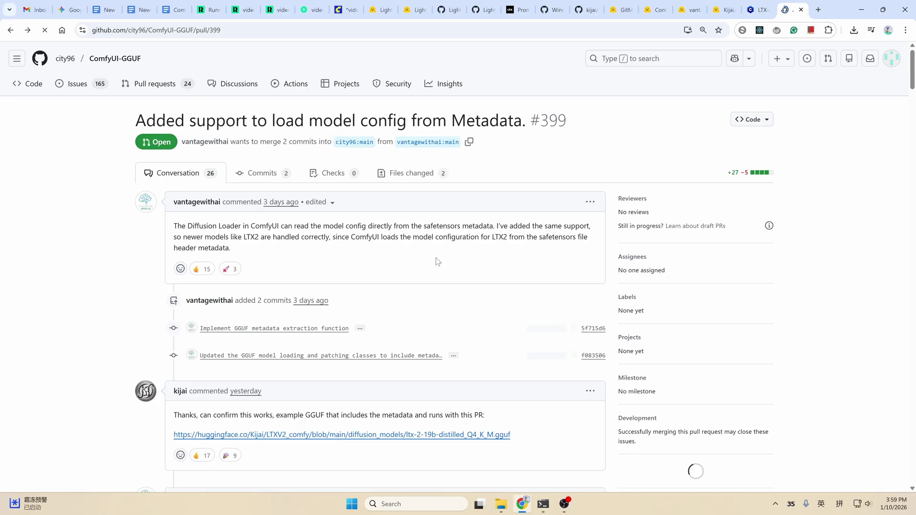
# - Check the text encoder files in Comfy-Org's ltx-2 repository against the RunningHub workflow's DualCLIPLoader, and examine its speed-up and reserved VRAM nodes
pyautogui.hotkey('ctrl', '7')
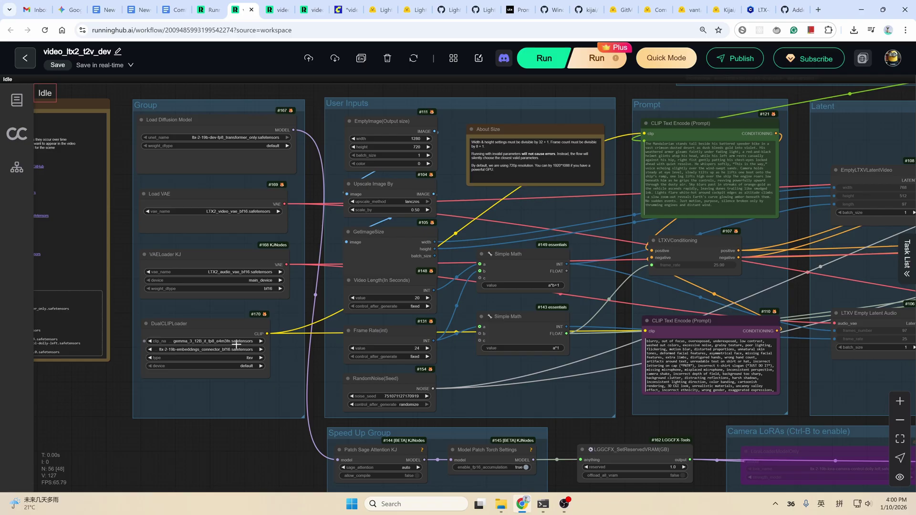
pyautogui.click(659, 10)
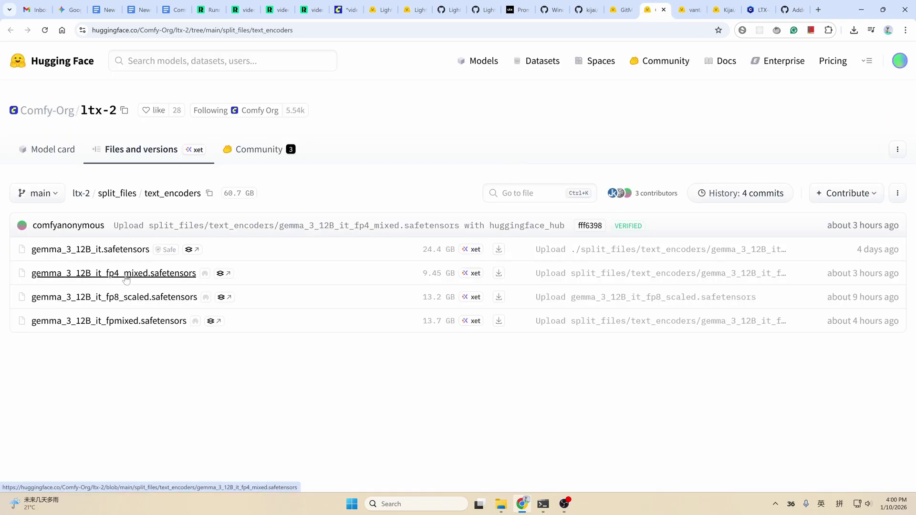
pyautogui.hotkey('ctrl', '7')
pyautogui.moveTo(272, 443); pyautogui.dragTo(197, 331)
pyautogui.click(570, 361)
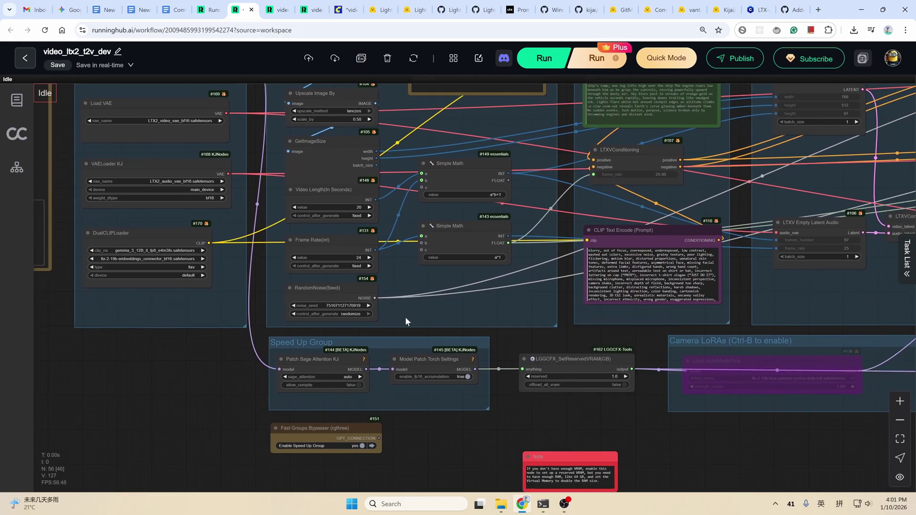
# - Switch to the video_ltx2_t2v_dev_RH workflow in the local ComfyUI and examine the Set Reserved VRAM(GB) node and its note
pyautogui.click(346, 9)
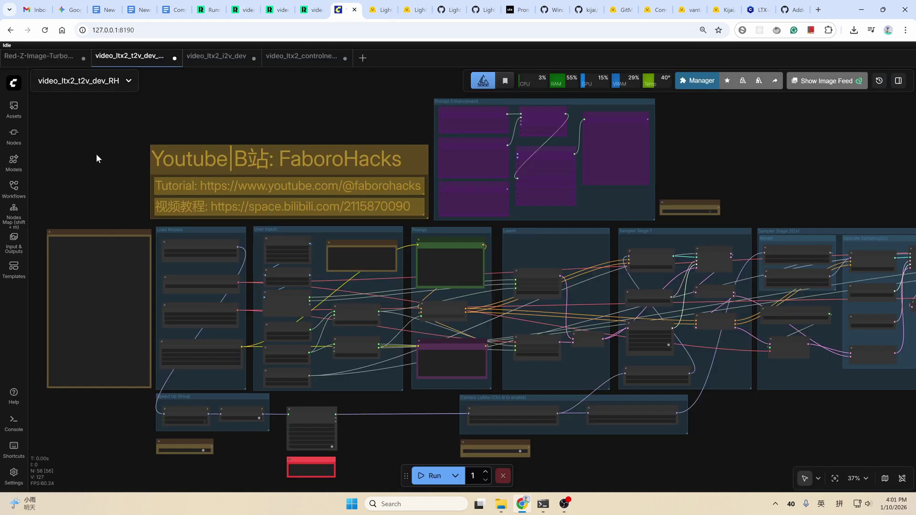
pyautogui.moveTo(96, 153); pyautogui.dragTo(96, 138)
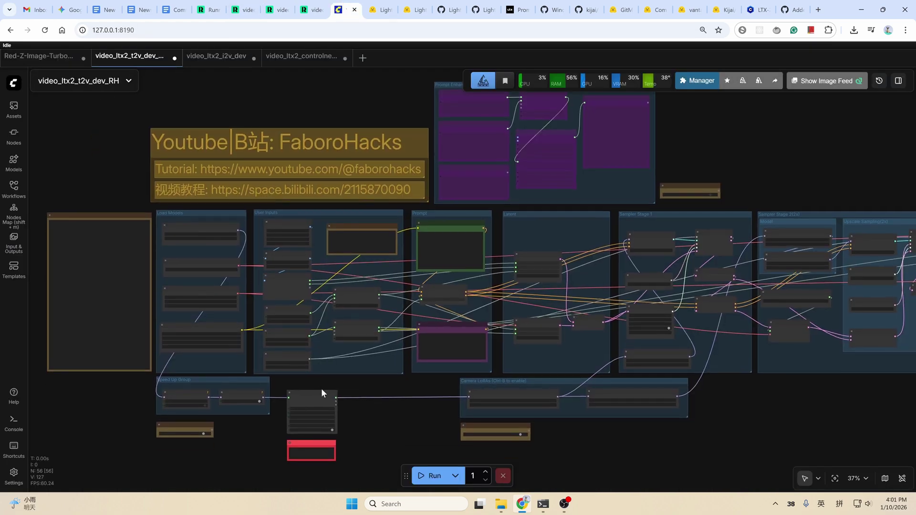
pyautogui.scroll(4, 322, 389)
pyautogui.moveTo(384, 406); pyautogui.dragTo(396, 356)
pyautogui.scroll(2, 396, 356)
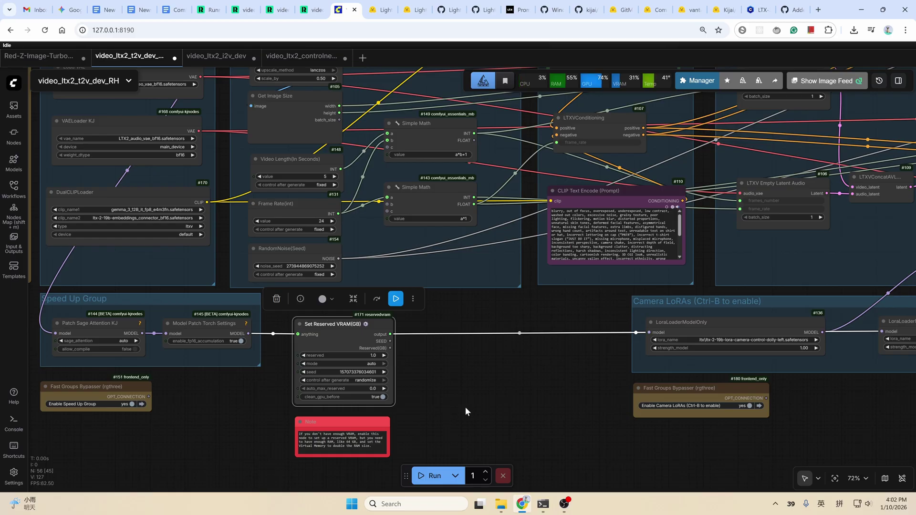
# - Open Windows Settings, go to the system's About page and open the advanced system settings
pyautogui.click(351, 505)
pyautogui.click(391, 227)
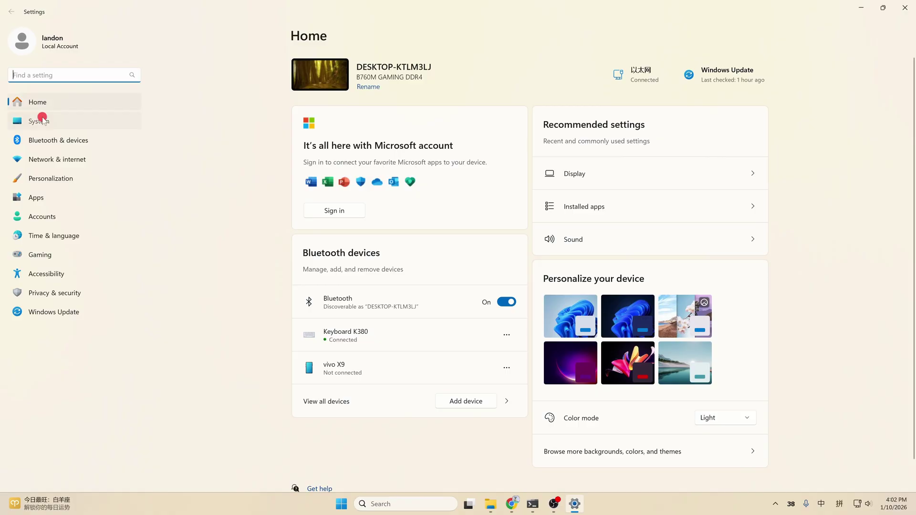
pyautogui.click(39, 121)
pyautogui.scroll(-5, 462, 346)
pyautogui.click(412, 459)
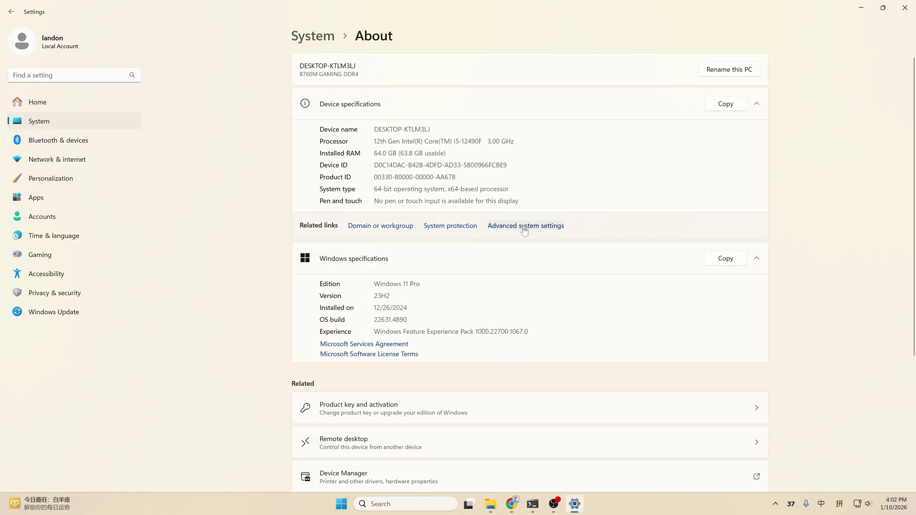
pyautogui.click(524, 228)
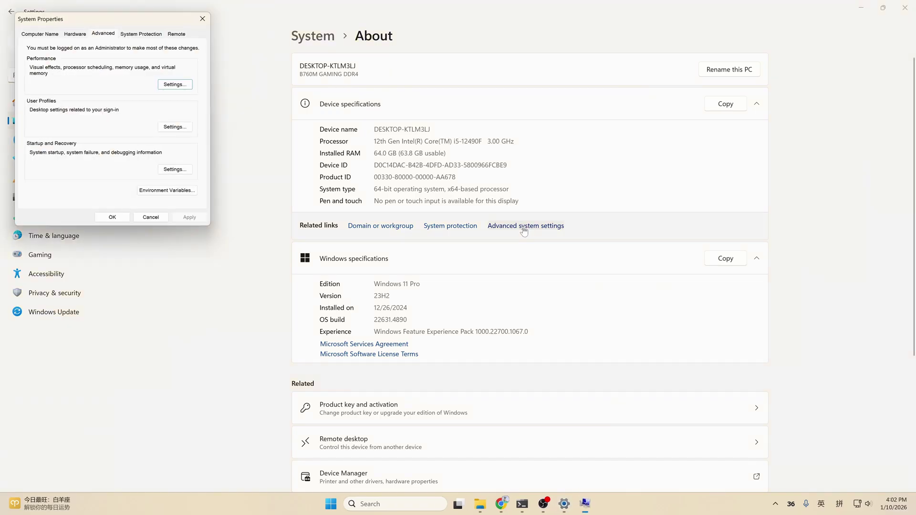
# - Open the virtual memory settings from the advanced performance options, check drive C's custom paging file size, and cancel without changes
pyautogui.click(177, 86)
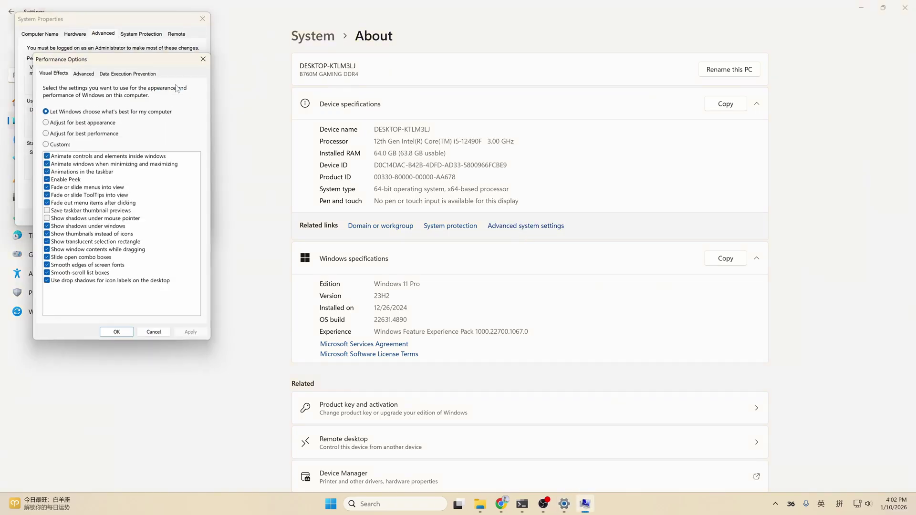
pyautogui.click(84, 69)
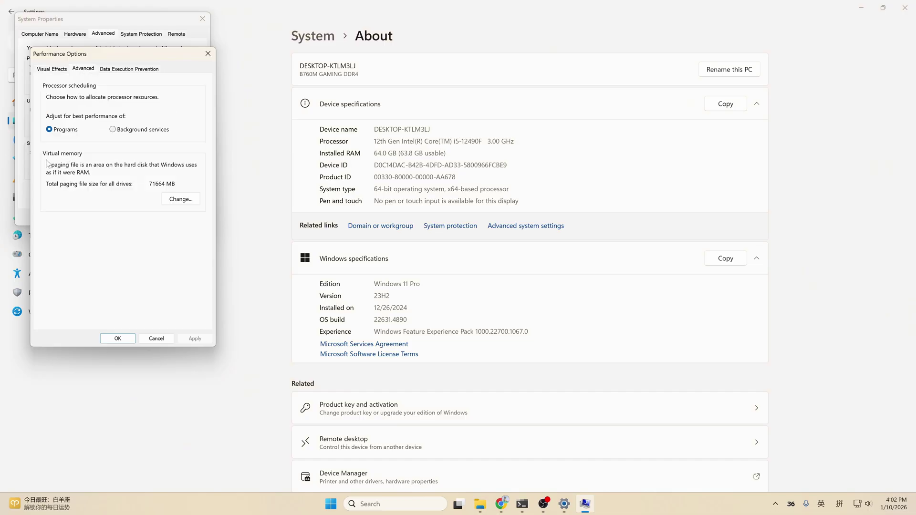
pyautogui.click(180, 199)
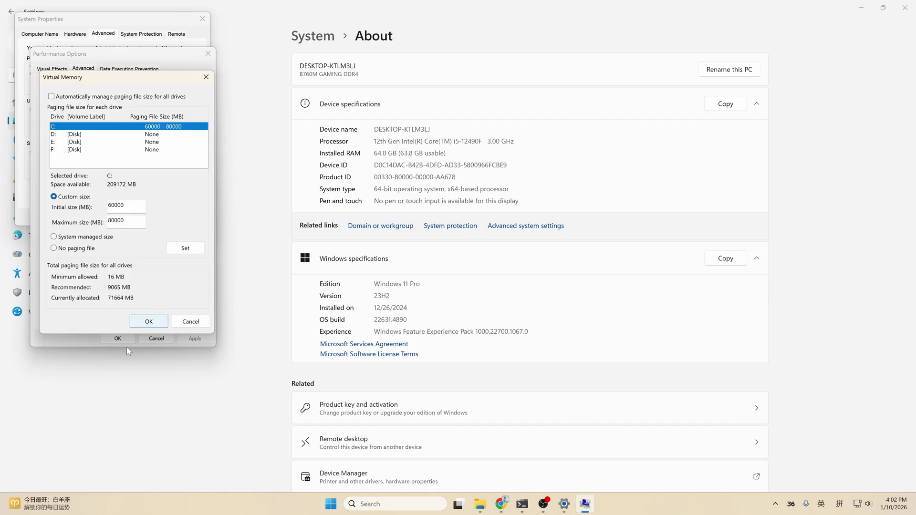
pyautogui.click(190, 322)
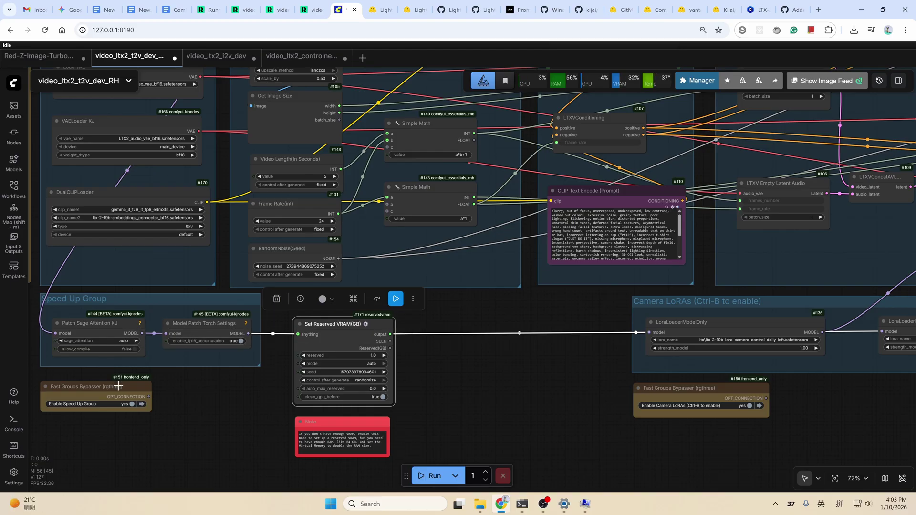
# - Bypass the Speed Up Group and turn it back on with its Fast Groups Bypasser
pyautogui.click(125, 404)
pyautogui.click(125, 404)
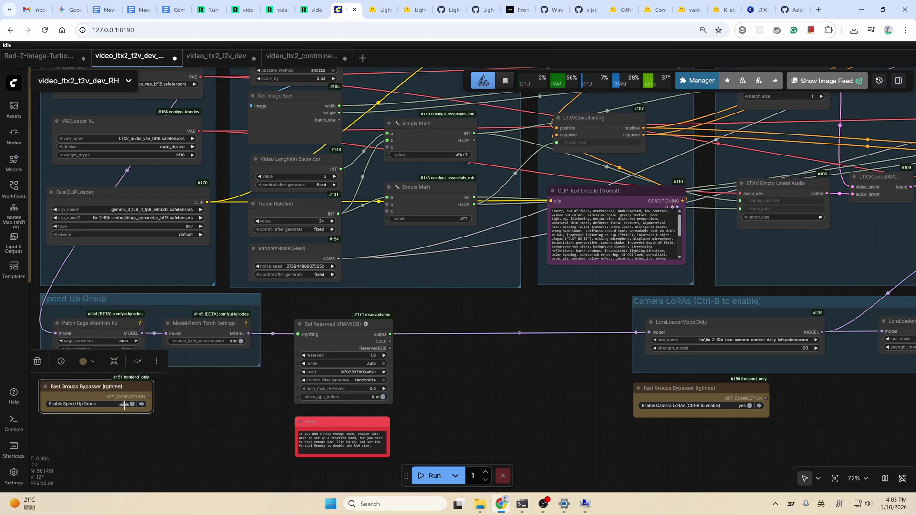
pyautogui.press('.')
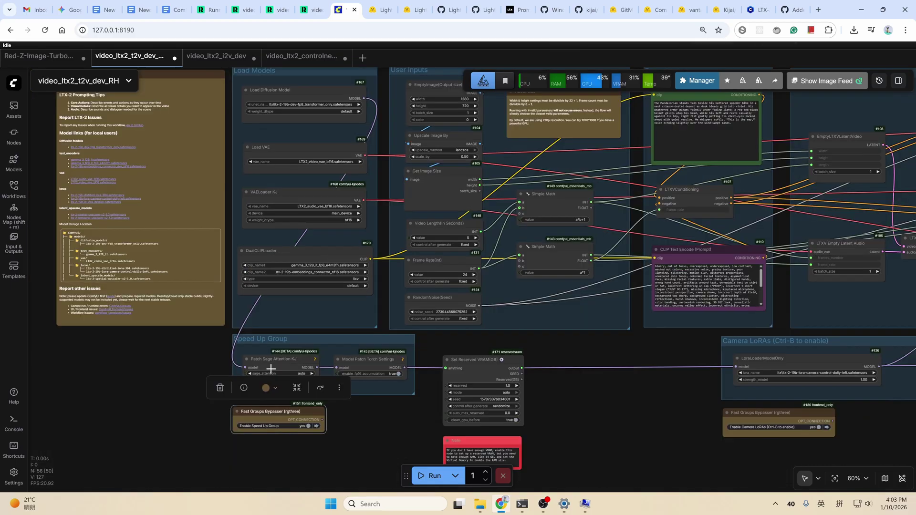
pyautogui.scroll(4, 227, 277)
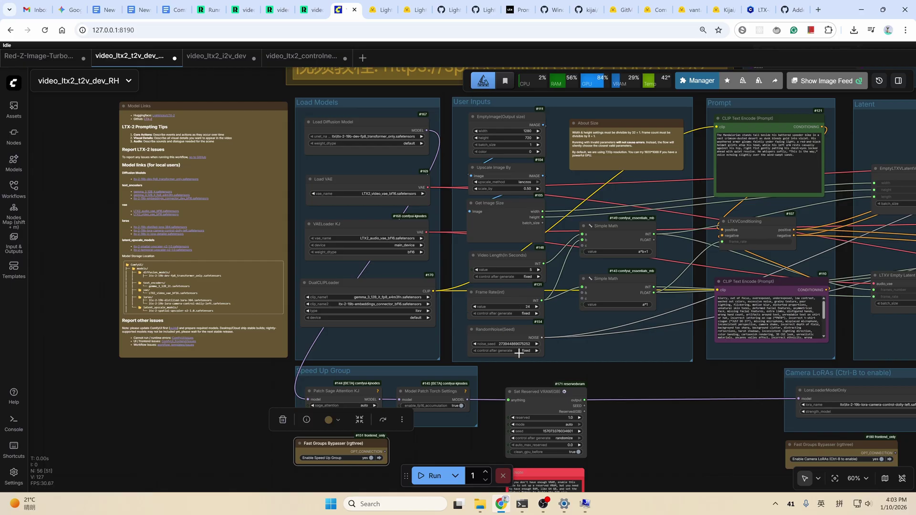
# - Examine the positive and negative CLIP Text Encode nodes in the Prompt group
pyautogui.moveTo(520, 358); pyautogui.dragTo(353, 385)
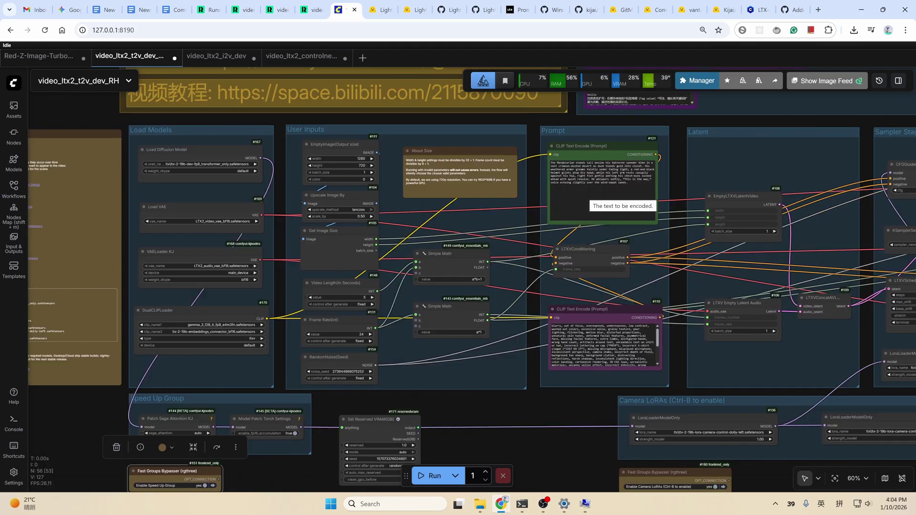
pyautogui.click(614, 151)
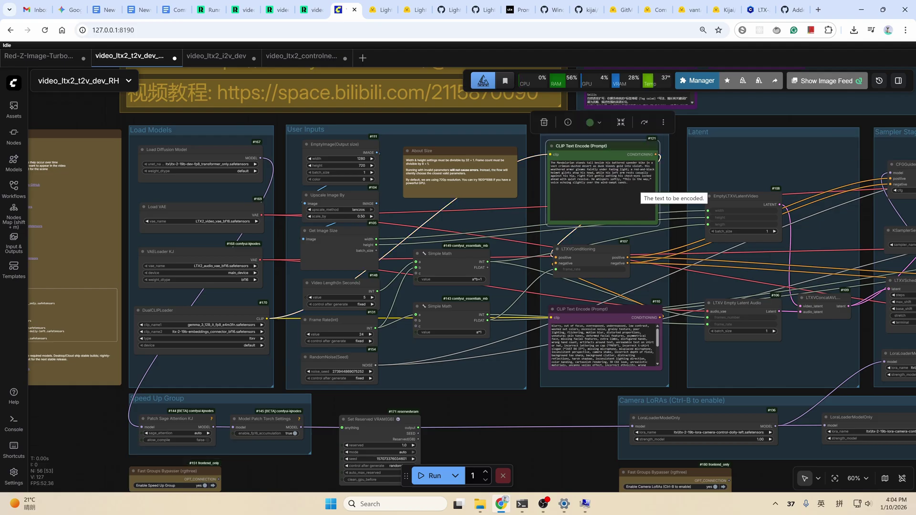
pyautogui.click(601, 311)
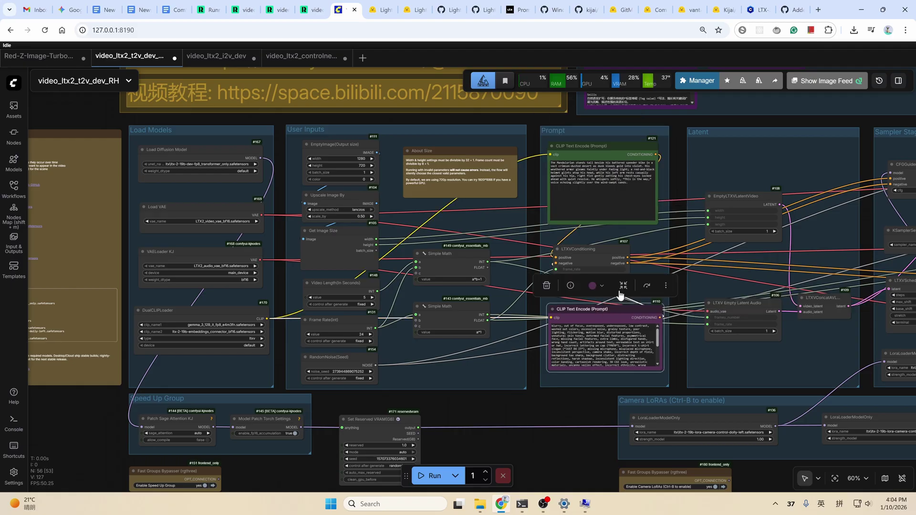
pyautogui.scroll(3, 620, 212)
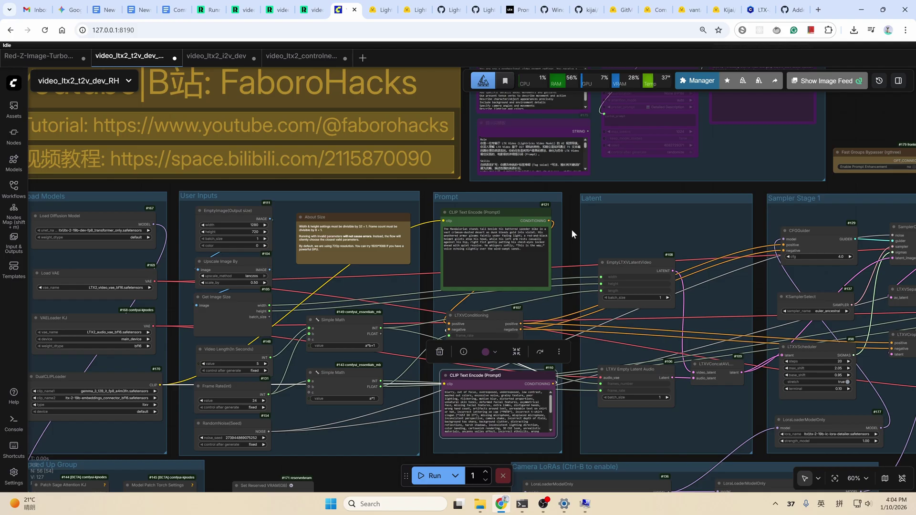
# - Enable the Prompt Enhancement group through its Fast Groups Bypasser
pyautogui.scroll(5, 637, 184)
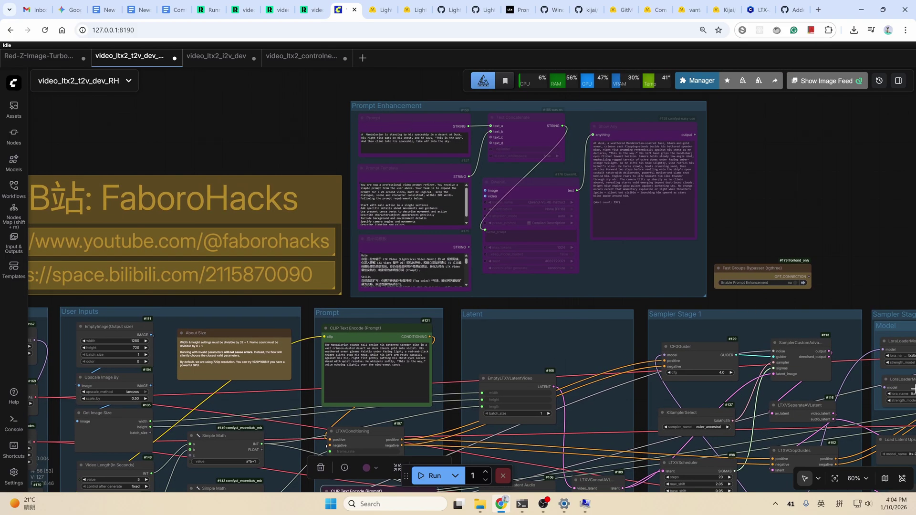
pyautogui.click(795, 283)
pyautogui.moveTo(771, 174); pyautogui.dragTo(779, 137)
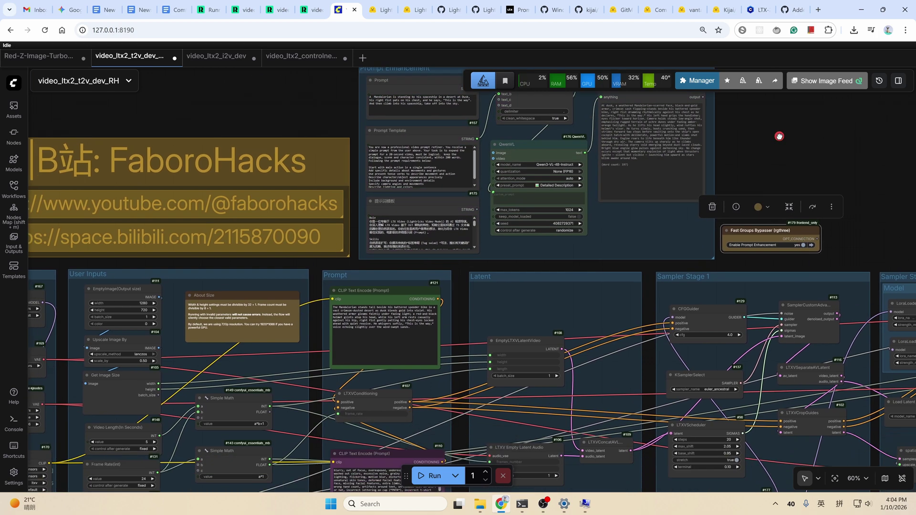
# - Examine the Prompt Enhancement group's simple prompt and the requirements listed in its Prompt Template node
pyautogui.moveTo(703, 97); pyautogui.dragTo(334, 306)
pyautogui.scroll(5, 311, 147)
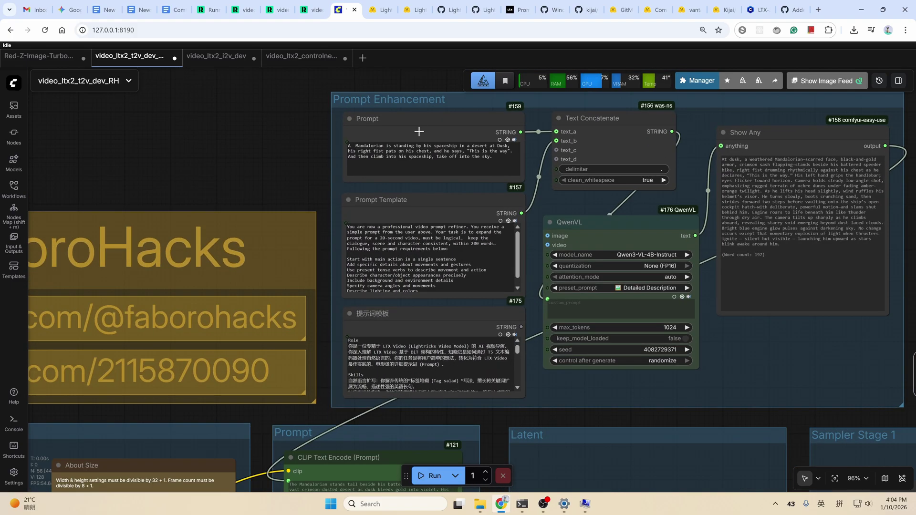
pyautogui.click(419, 131)
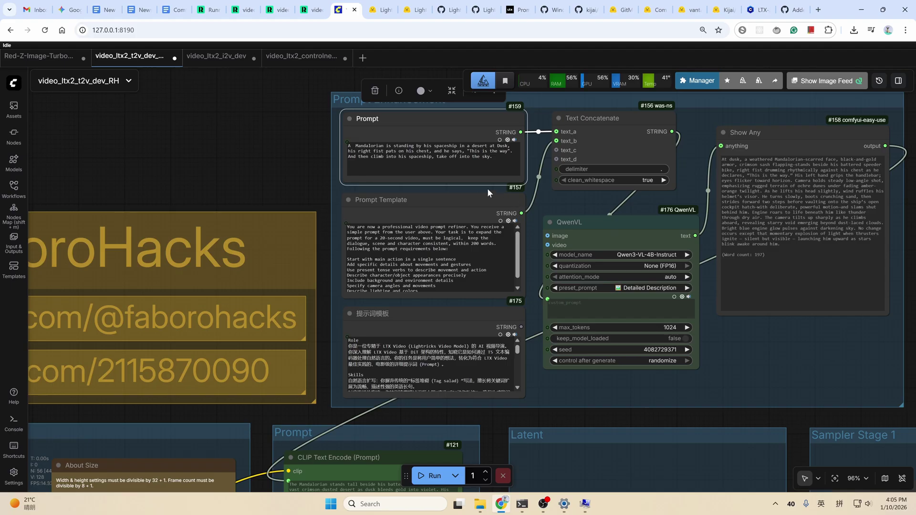
pyautogui.scroll(-1, 429, 257)
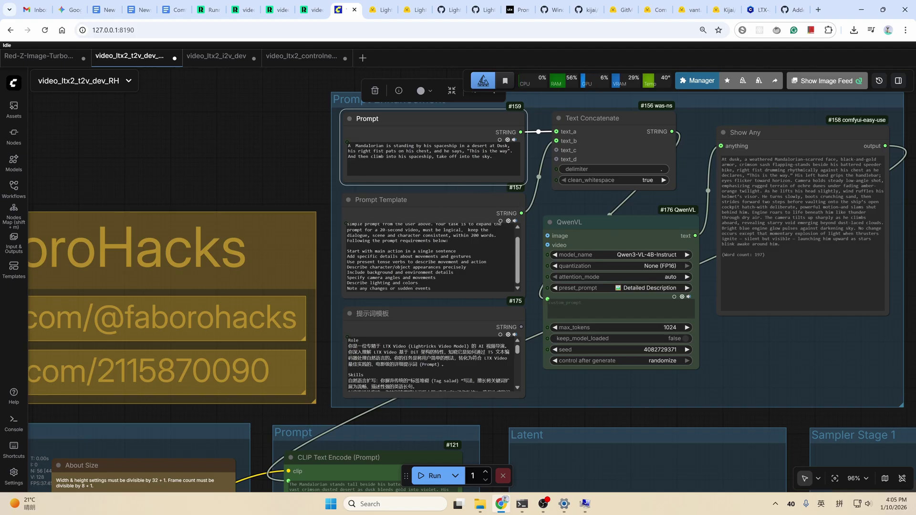
# - Select the Prompt Template node, check the LTX-2 GitHub page for reference, and return to the ComfyUI workflow
pyautogui.moveTo(432, 288); pyautogui.dragTo(348, 251)
pyautogui.click(452, 11)
pyautogui.click(325, 395)
pyautogui.click(338, 10)
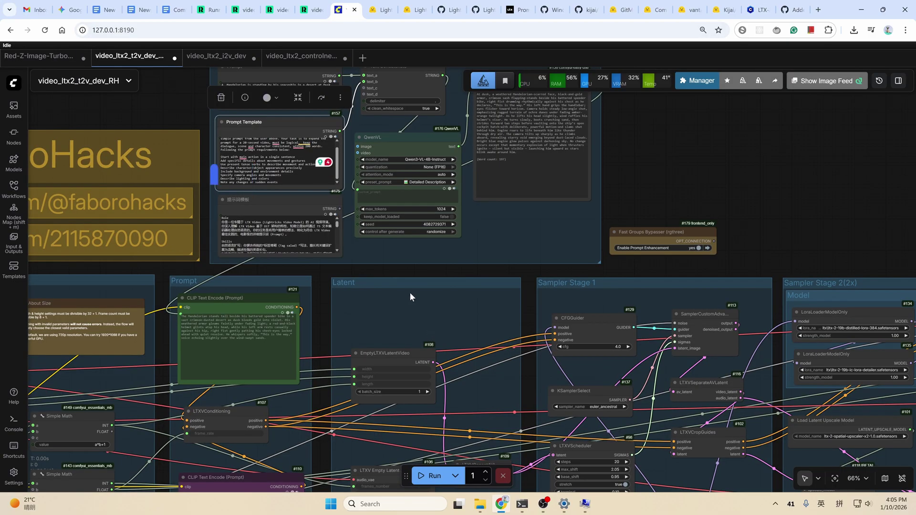
# - Examine the Latent and sampler groups, and check the EmptyImage output size and Upscale Image By nodes in User Inputs
pyautogui.moveTo(320, 330); pyautogui.dragTo(334, 246)
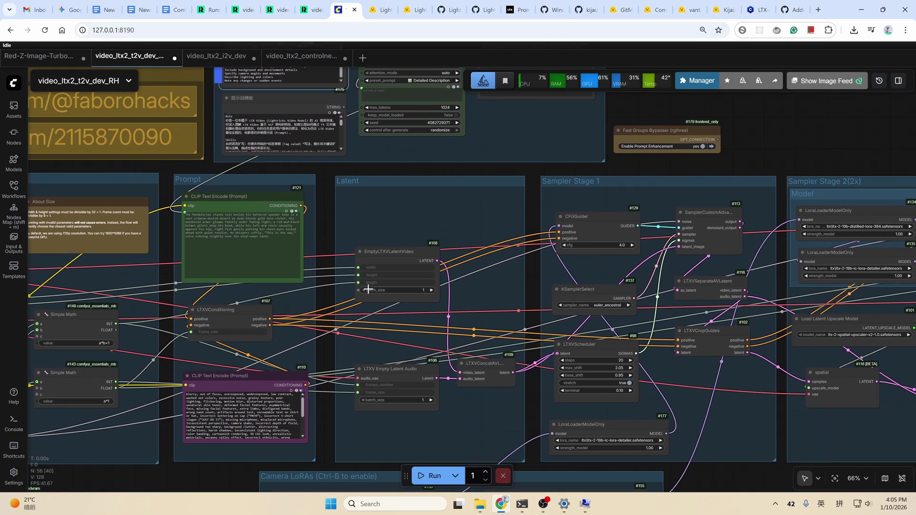
pyautogui.hscroll(5, 396, 297)
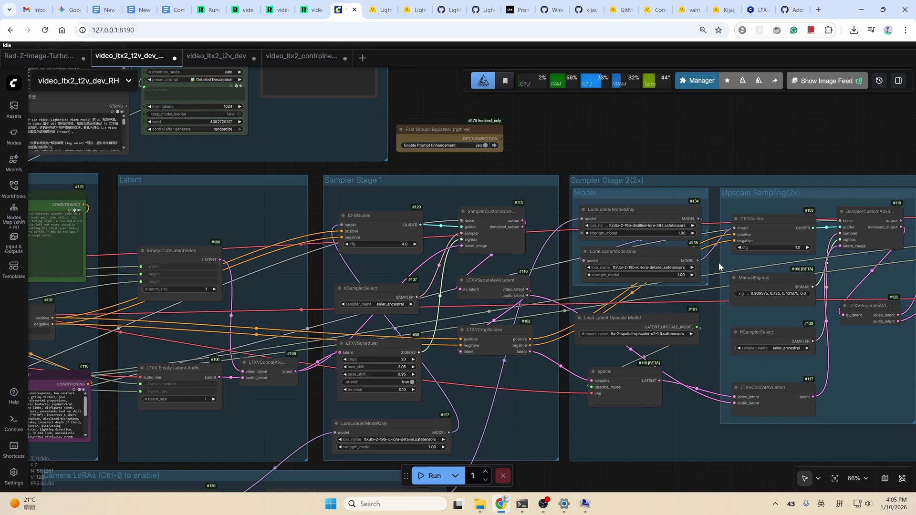
pyautogui.hscroll(-15, 716, 265)
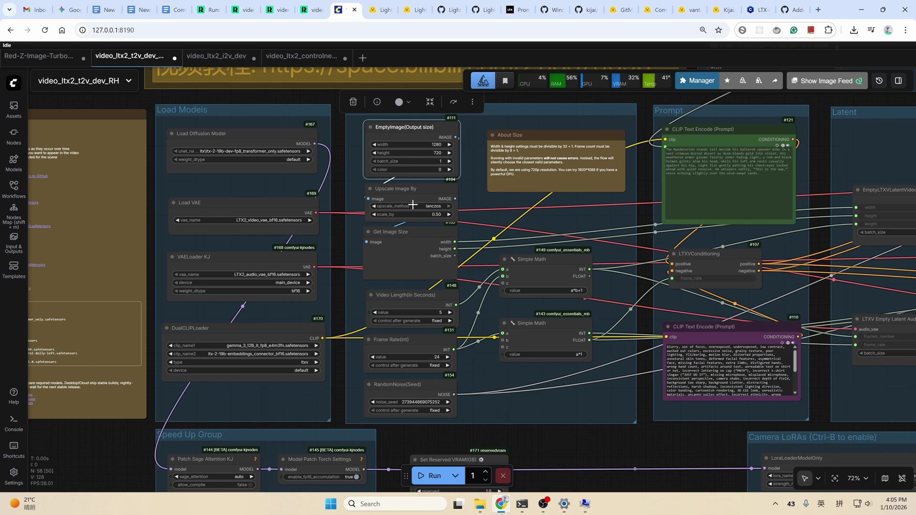
pyautogui.click(415, 189)
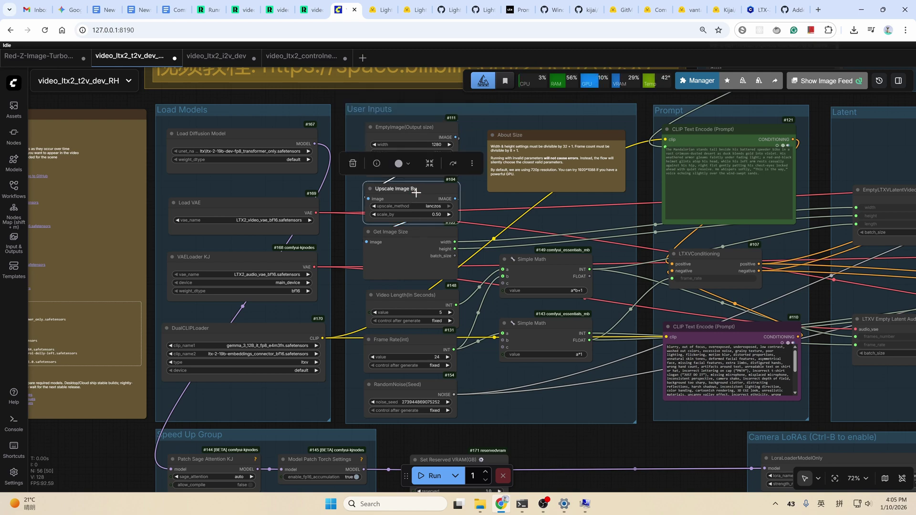
# - Examine Sampler Stage 1 and Stage 2(2x), and compare the ltx-2-19b-ic-lora-detailer LoRA loader in each stage
pyautogui.hscroll(15, 610, 452)
pyautogui.scroll(-2, 227, 417)
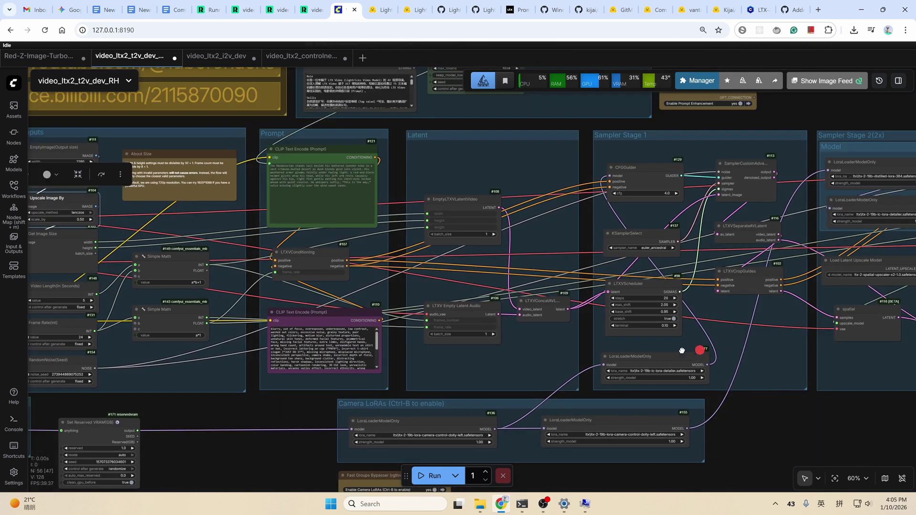
pyautogui.scroll(3, 708, 243)
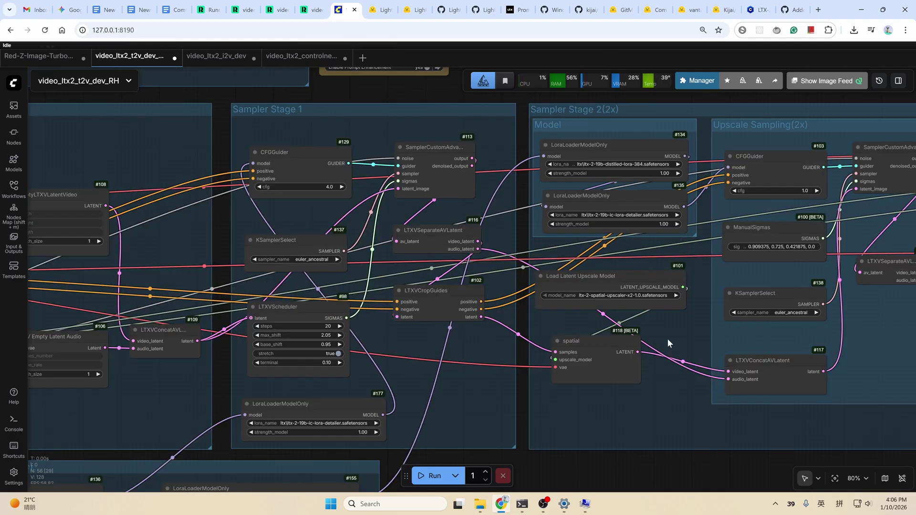
pyautogui.click(620, 197)
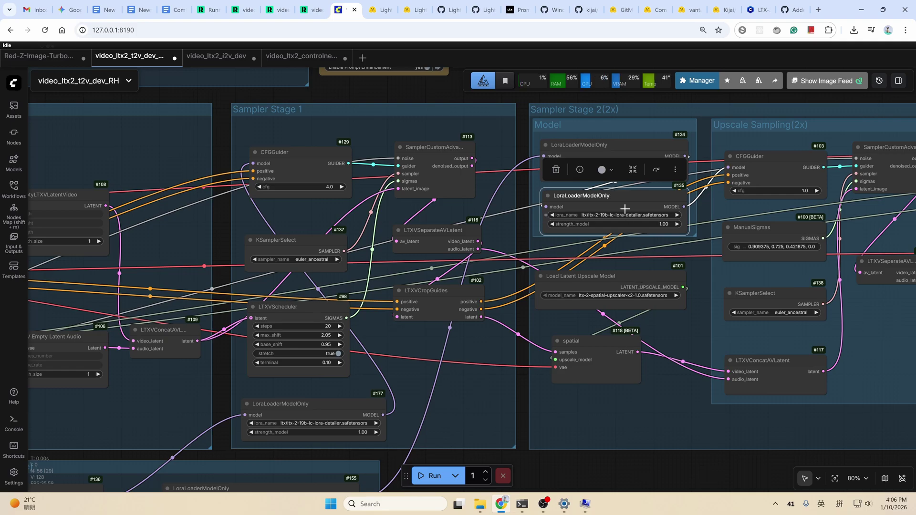
pyautogui.click(364, 409)
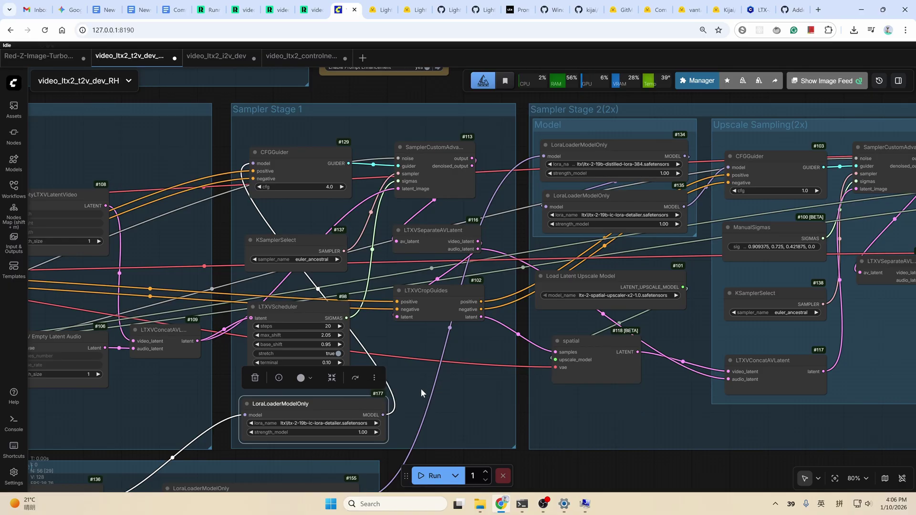
# - Disable the Camera LoRAs group through its Fast Groups Bypasser
pyautogui.press('1')
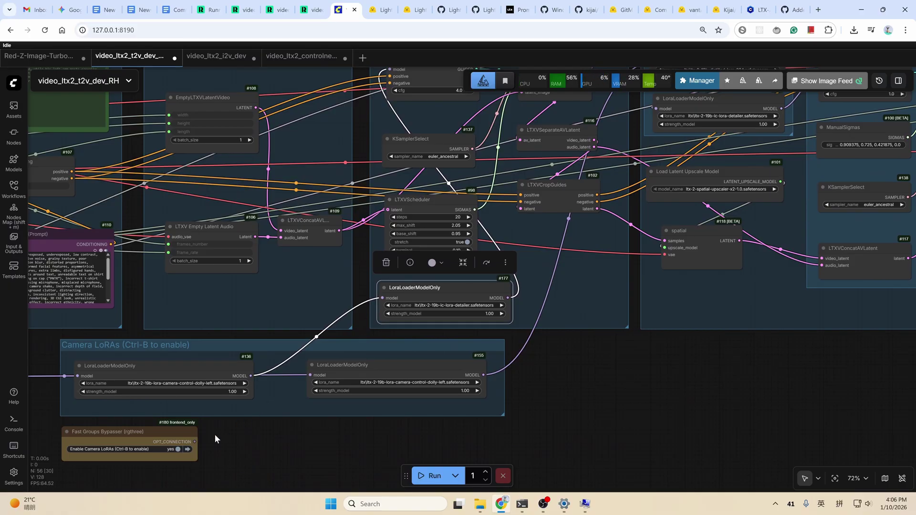
pyautogui.click(168, 450)
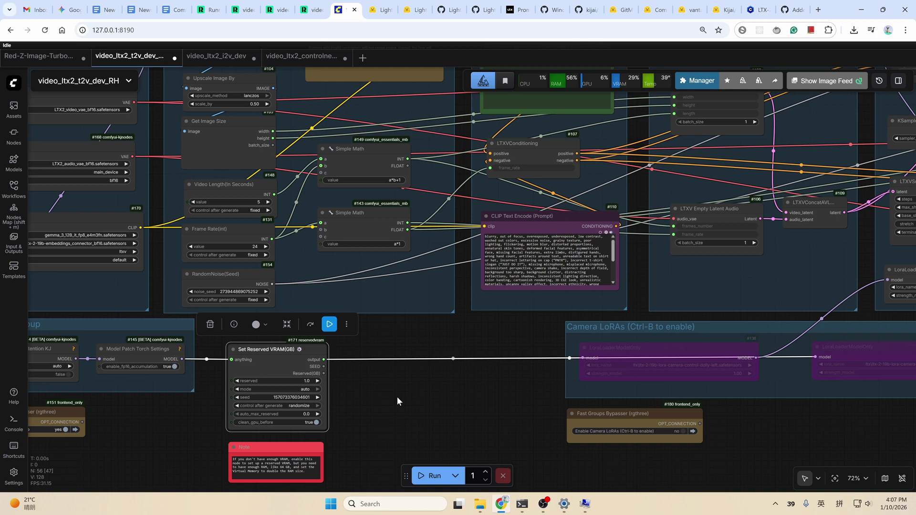
# - Switch to the video_ltx2_i2v_dev workflow and examine the spatial and temporal Load Latent Upscale Model nodes in the Upscale group
pyautogui.click(216, 56)
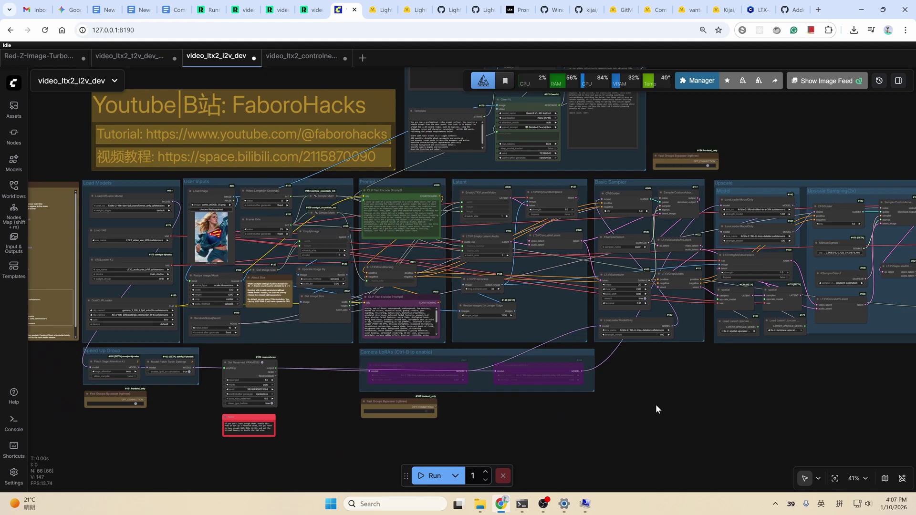
pyautogui.scroll(4, 655, 405)
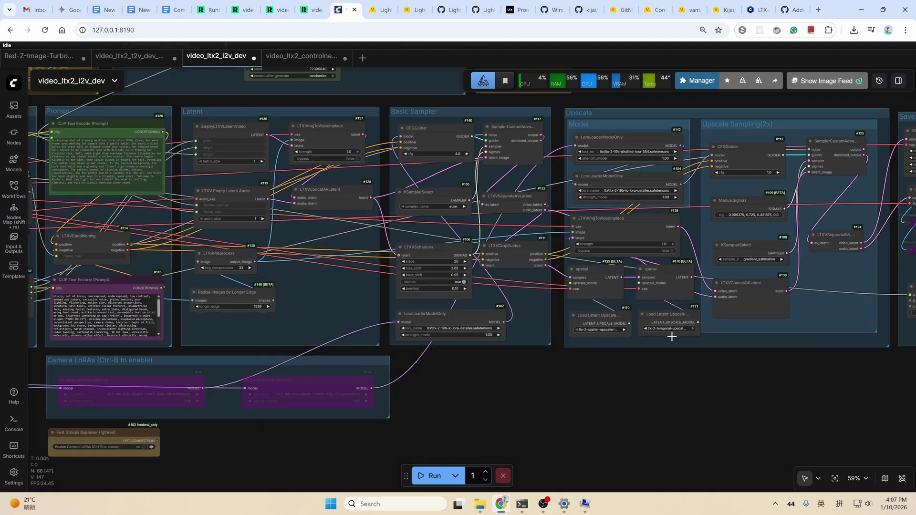
pyautogui.scroll(1, 672, 337)
pyautogui.click(594, 333)
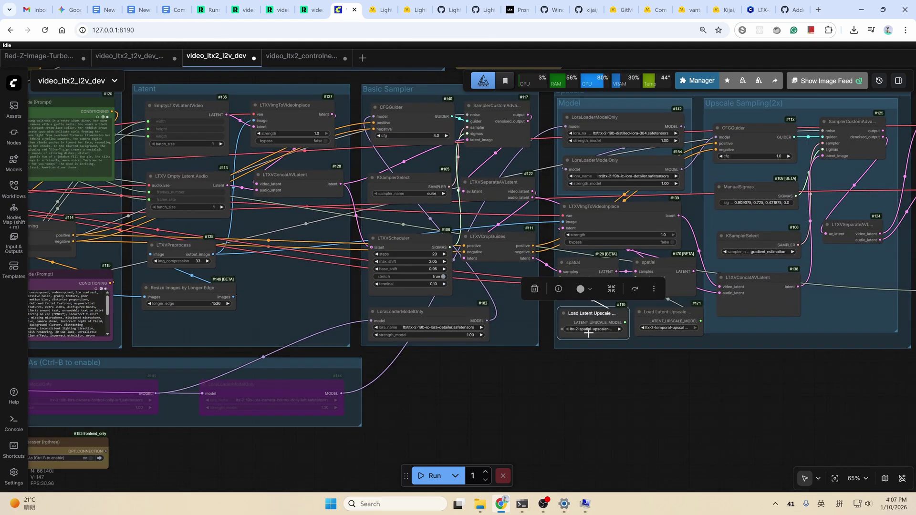
pyautogui.click(663, 314)
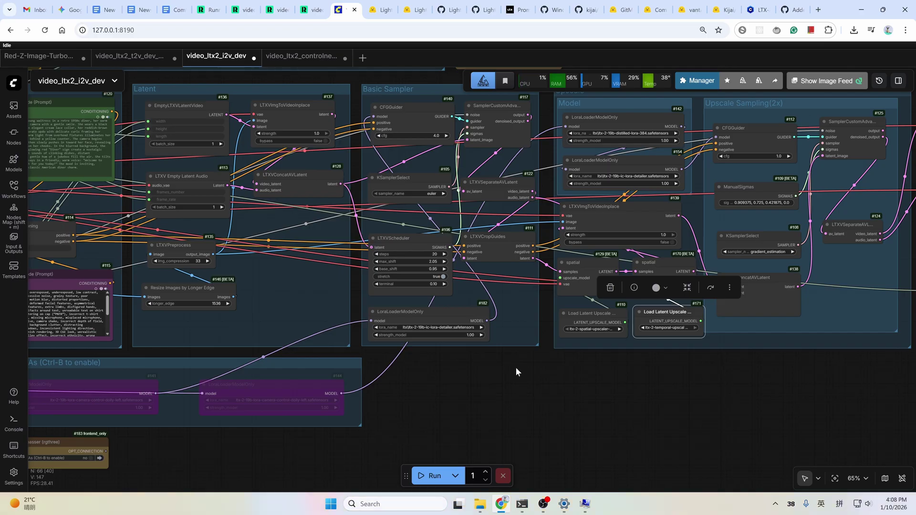
pyautogui.click(672, 400)
pyautogui.moveTo(672, 401); pyautogui.dragTo(602, 442)
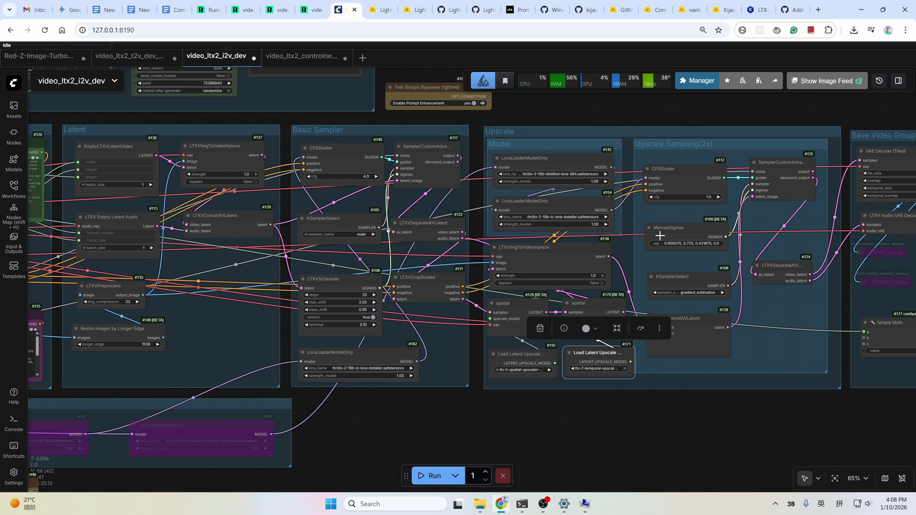
# - Open the video_ltx2_controlnet_v2v_dev workflow, check the IC-LoRA control models listed in the LTX-2 GitHub README, and return to ComfyUI
pyautogui.click(297, 62)
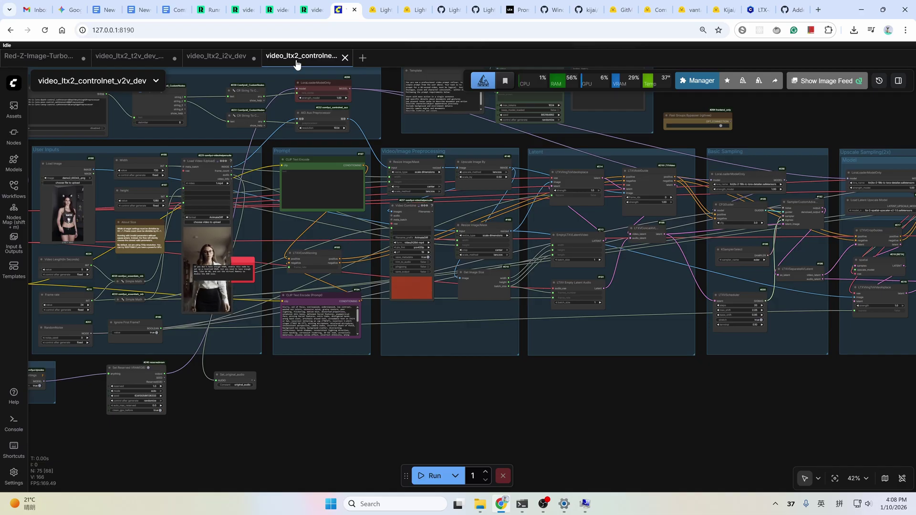
pyautogui.click(414, 9)
pyautogui.click(446, 10)
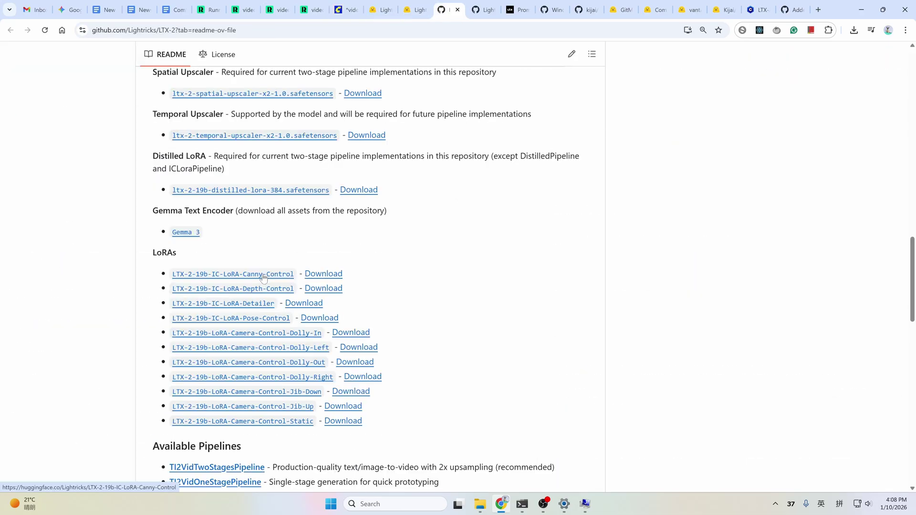
pyautogui.click(344, 10)
# - Examine the LoRA paths in the ControlNet Group's String Selector and check them against the models\loras\ltx folder in File Explorer
pyautogui.moveTo(387, 135); pyautogui.dragTo(520, 396)
pyautogui.scroll(3, 227, 386)
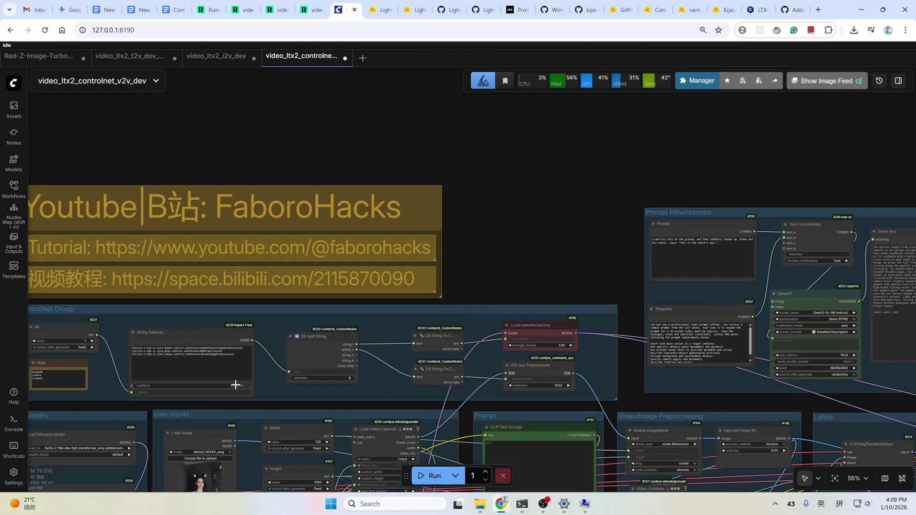
pyautogui.moveTo(508, 263); pyautogui.dragTo(649, 227)
pyautogui.scroll(3, 226, 309)
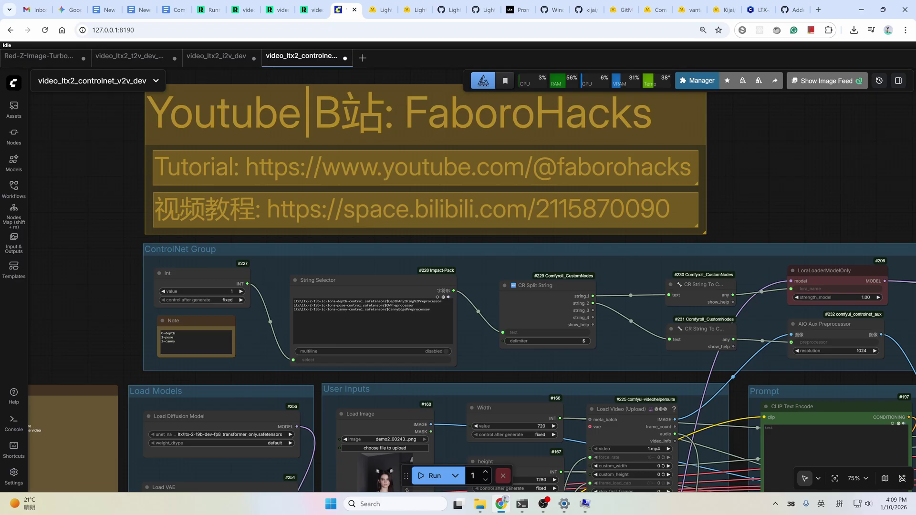
pyautogui.click(372, 324)
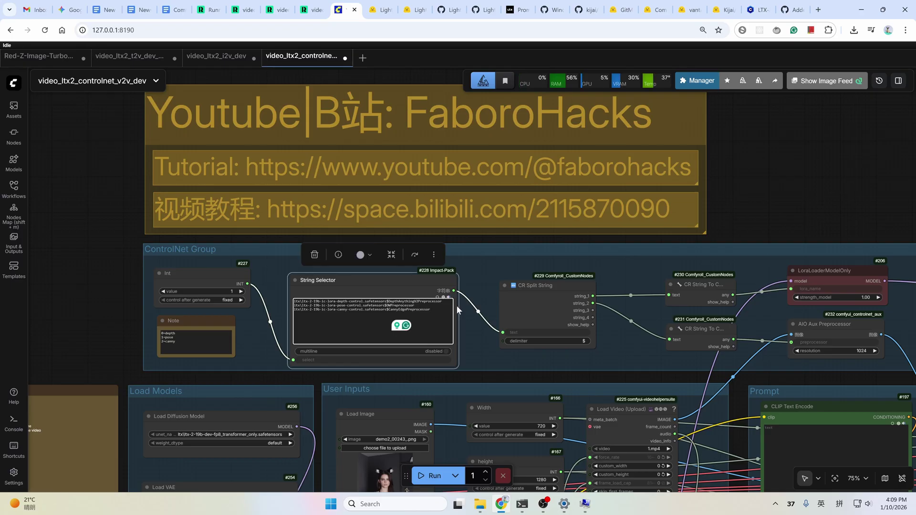
pyautogui.doubleClick(297, 301)
pyautogui.scroll(3, 297, 305)
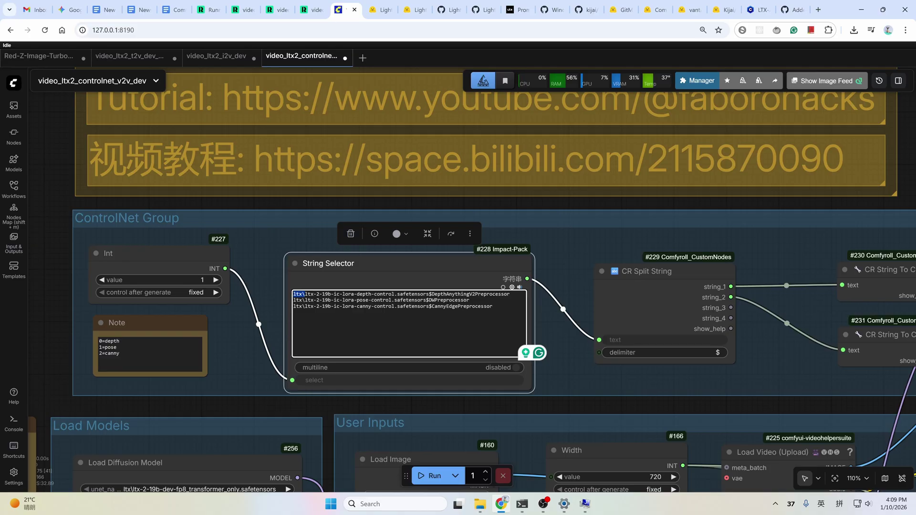
pyautogui.hotkey('alt', 'Tab')
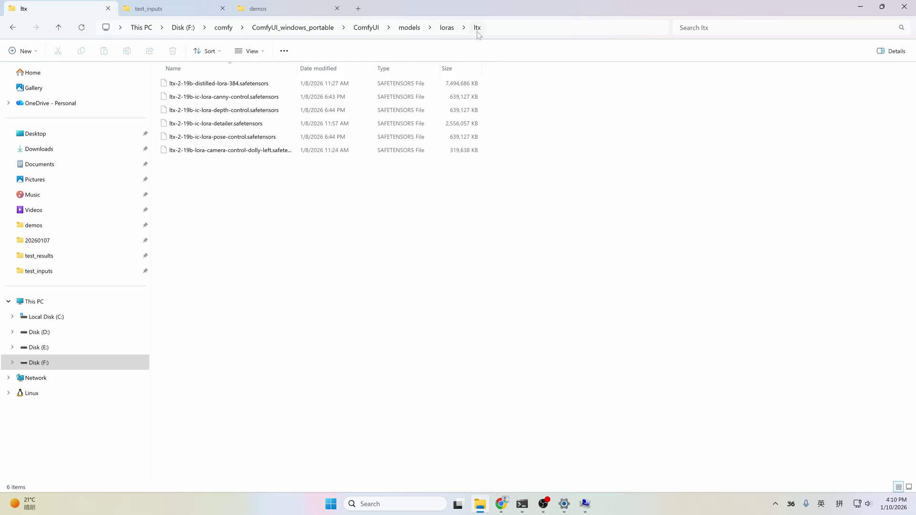
# - Return to ComfyUI and check the folder prefix of the LoRA paths in the ControlNet Group's String Selector
pyautogui.hotkey('alt', 'Tab')
pyautogui.click(309, 292)
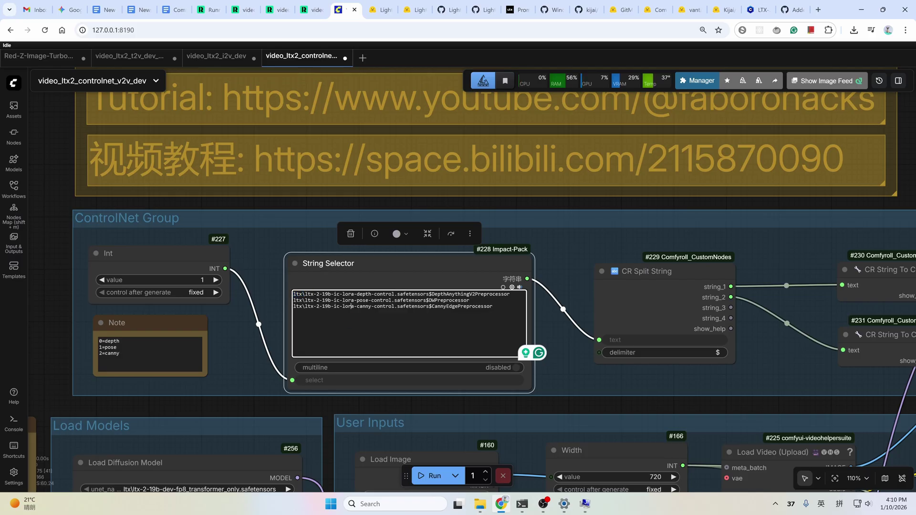
pyautogui.moveTo(305, 294); pyautogui.dragTo(287, 296)
pyautogui.scroll(-1, 482, 216)
pyautogui.click(483, 220)
# - Set the Ignore First Frame? node in the User Inputs group to false
pyautogui.moveTo(484, 219); pyautogui.dragTo(589, 137)
pyautogui.scroll(-5, 517, 185)
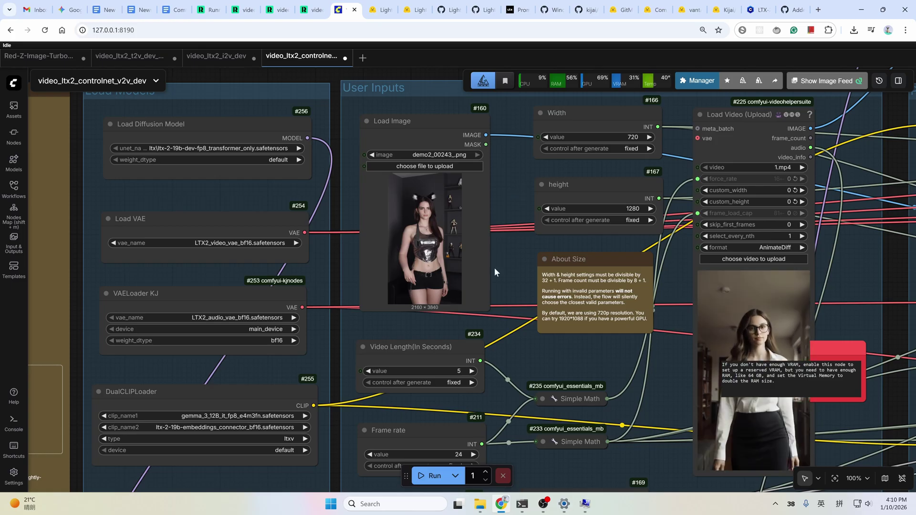
pyautogui.scroll(-3, 556, 406)
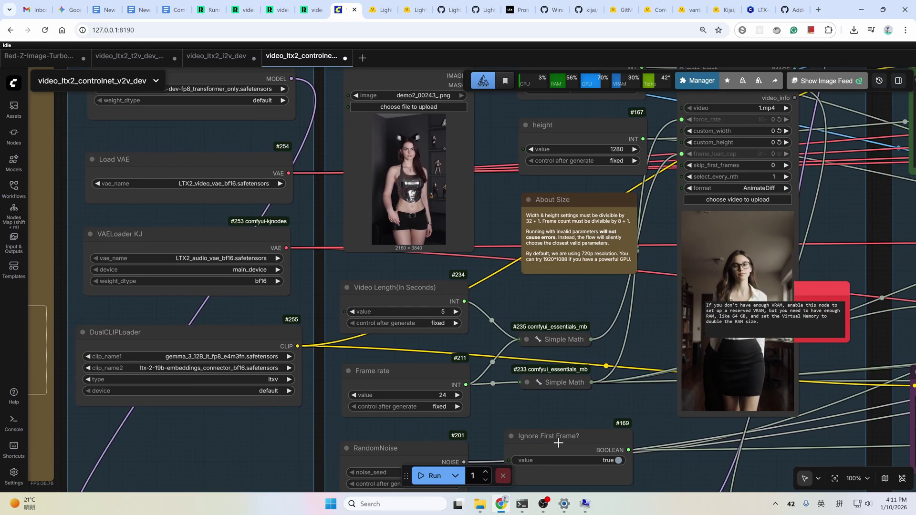
pyautogui.click(603, 461)
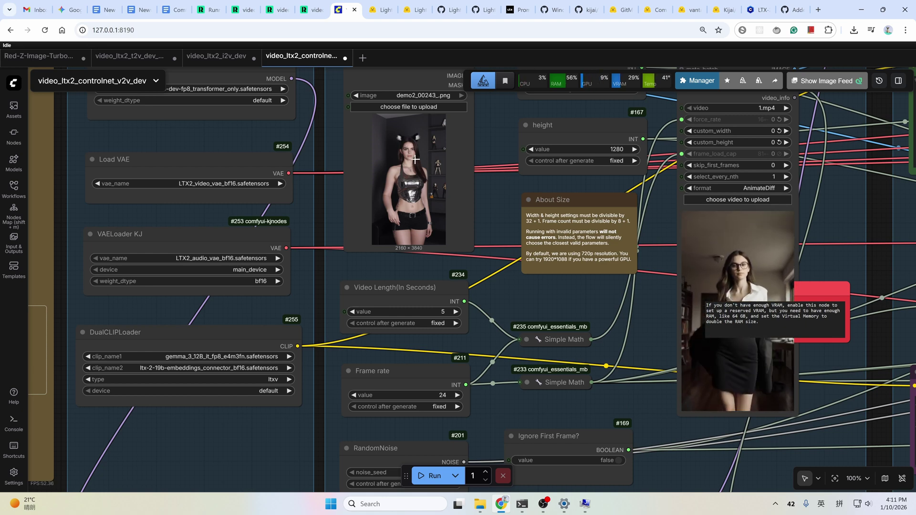
# - Look over the video_ltx2_controlnet_v2v_dev workflow on RunningHub and return to the local ComfyUI
pyautogui.click(309, 9)
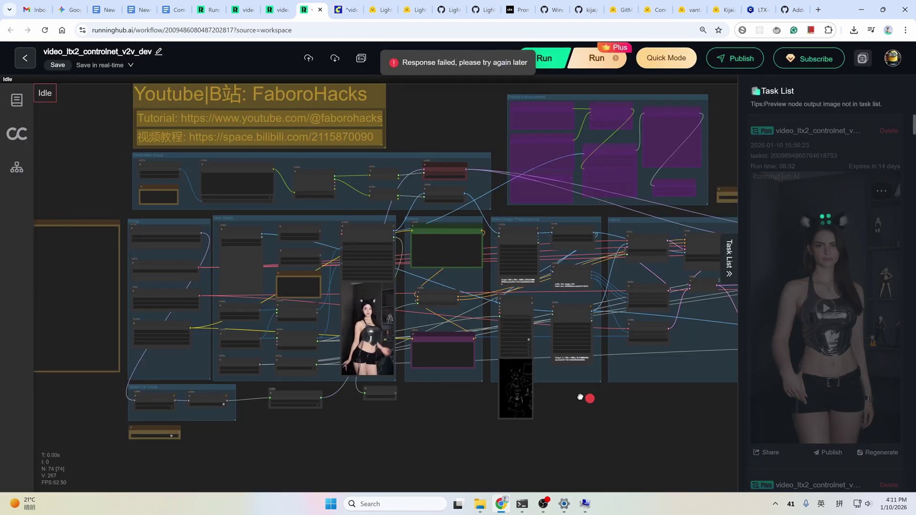
pyautogui.moveTo(584, 396); pyautogui.dragTo(165, 349)
pyautogui.hotkey('ctrl', 'Tab')
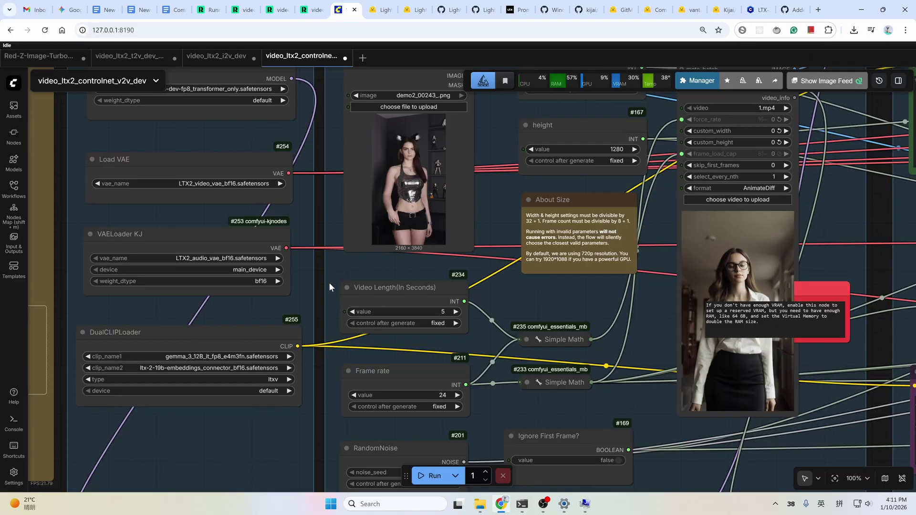
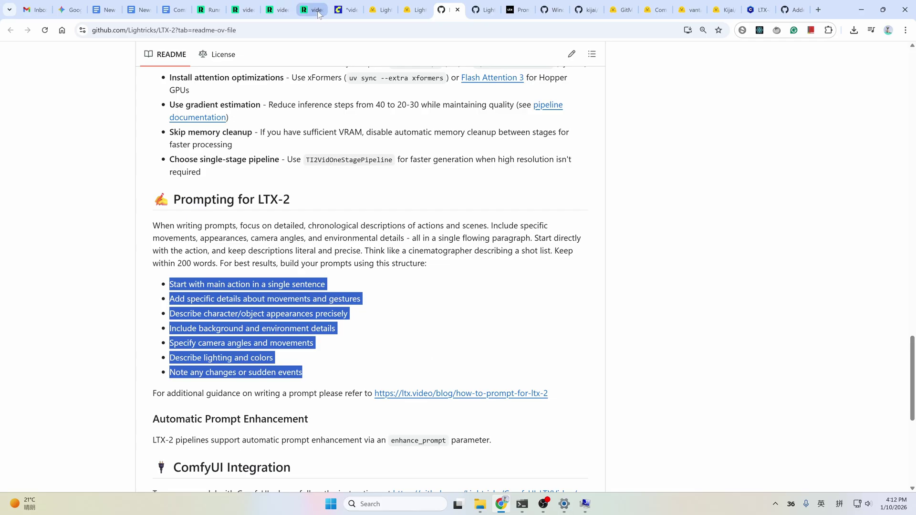
# - In the ComfyUI text-to-video workflow, capitalize the word "English" in the positive CLIP Text Encode prompt
pyautogui.click(345, 10)
pyautogui.press('BackSpace')
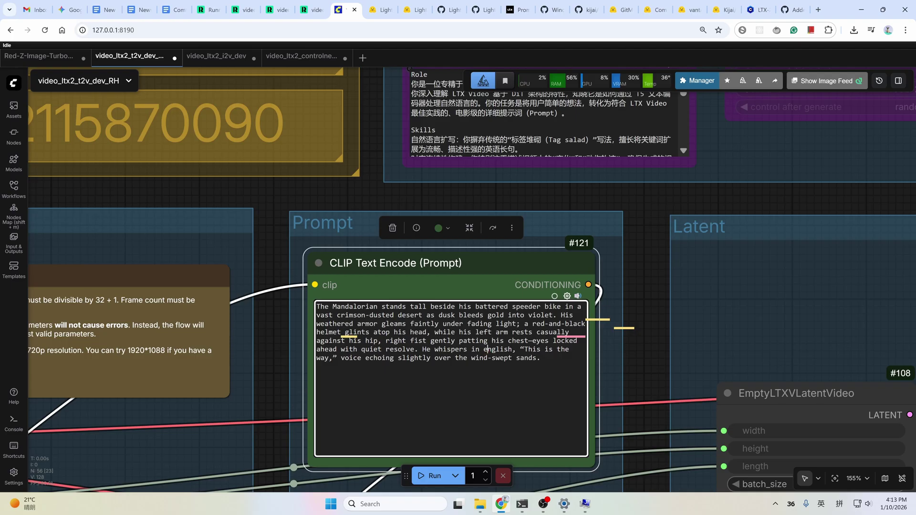
pyautogui.hotkey('ctrl', 'BackSpace')
pyautogui.write('English')
pyautogui.scroll(-8, 487, 383)
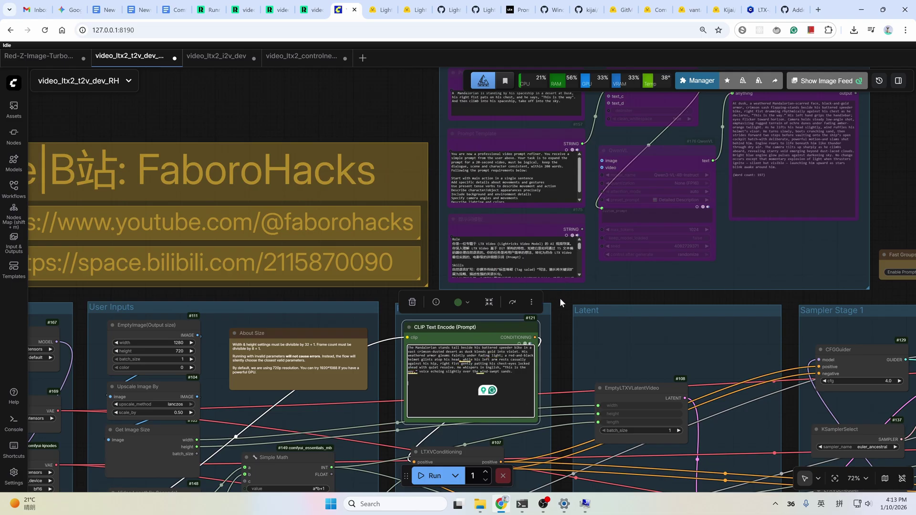
# - Enable the Prompt Enhancement group and connect the Show Any output to the positive CLIP Text Encode node's text input
pyautogui.moveTo(560, 297); pyautogui.dragTo(463, 335)
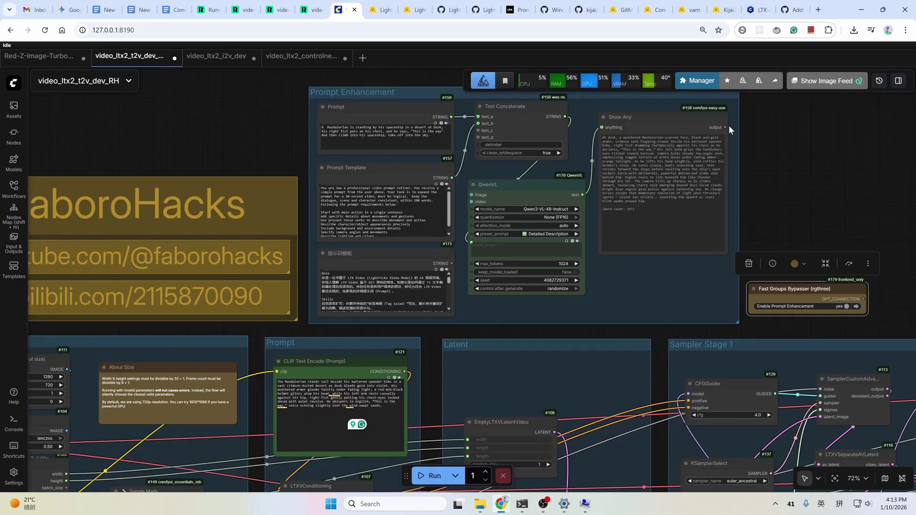
pyautogui.moveTo(725, 127); pyautogui.dragTo(331, 376)
pyautogui.scroll(5, 331, 376)
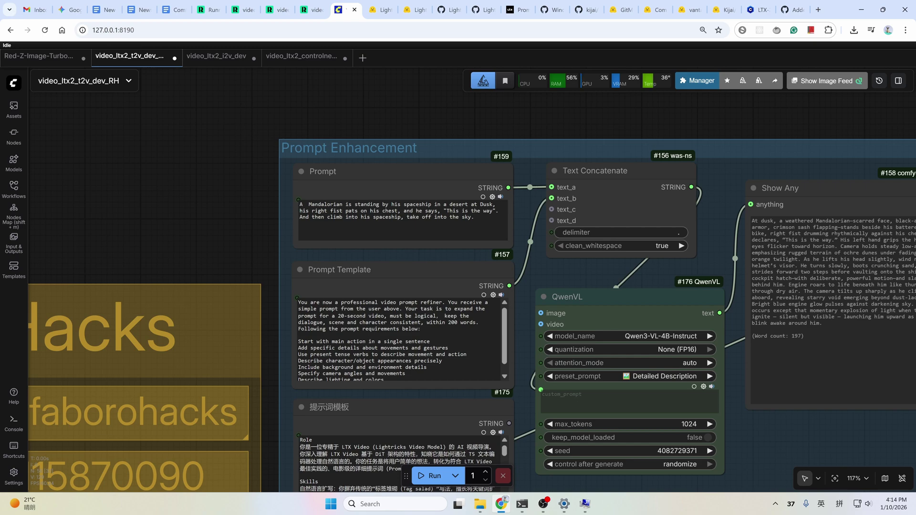
# - Run the text-to-video workflow and inspect the generated video in the Save Video group
pyautogui.scroll(-9, 273, 139)
pyautogui.click(429, 476)
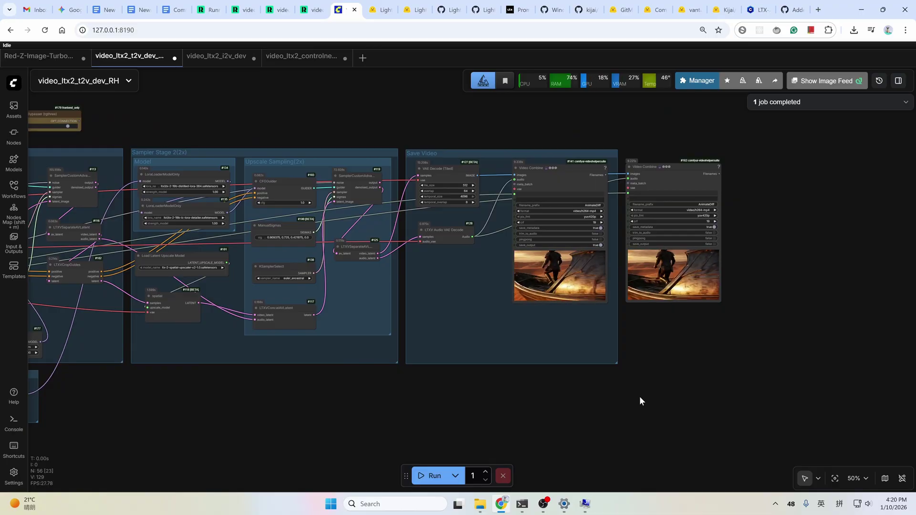
pyautogui.scroll(7, 569, 279)
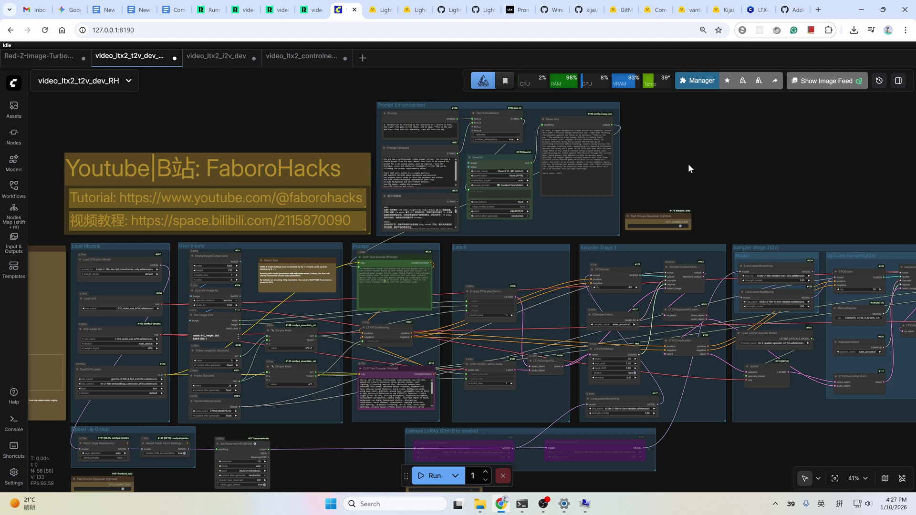
# - Switch to the video_ltx2_i2v_dev workflow and examine its Prompt Enhancement group, image inputs and Set Reserved VRAM node
pyautogui.click(216, 56)
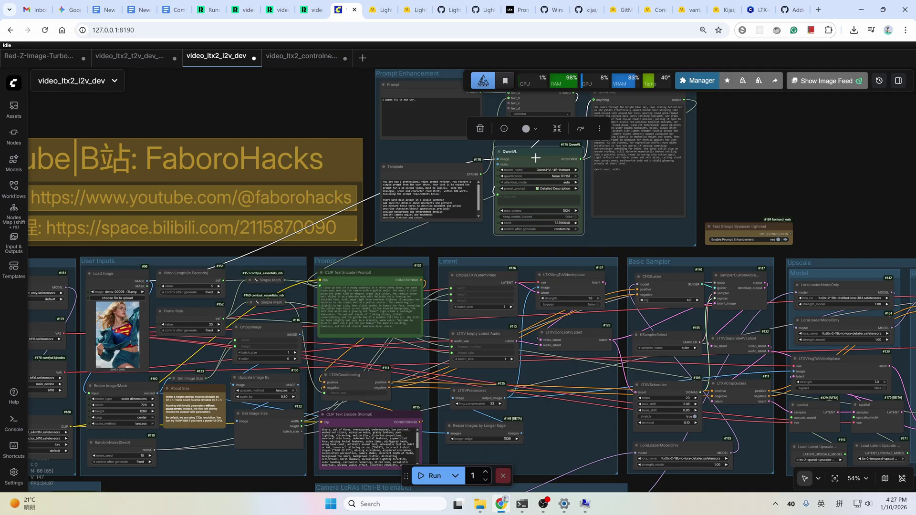
pyautogui.moveTo(440, 354); pyautogui.dragTo(430, 338)
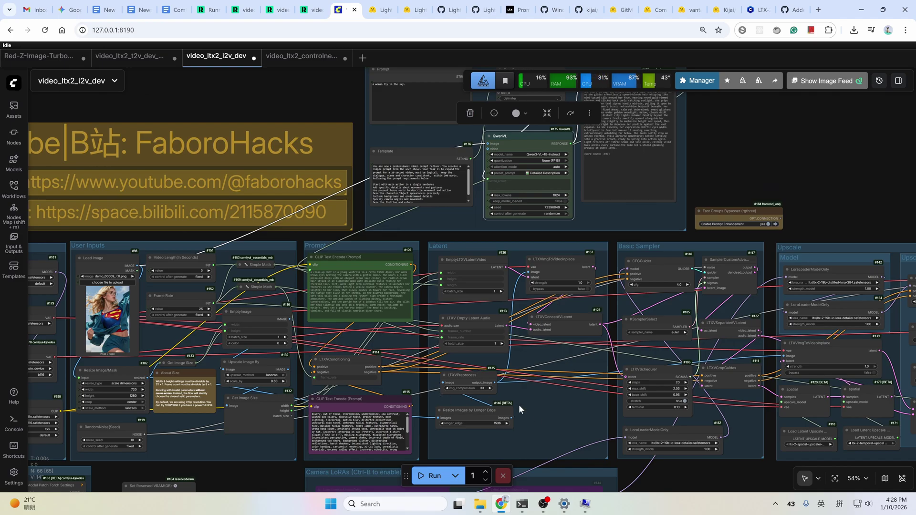
pyautogui.moveTo(545, 398); pyautogui.dragTo(561, 357)
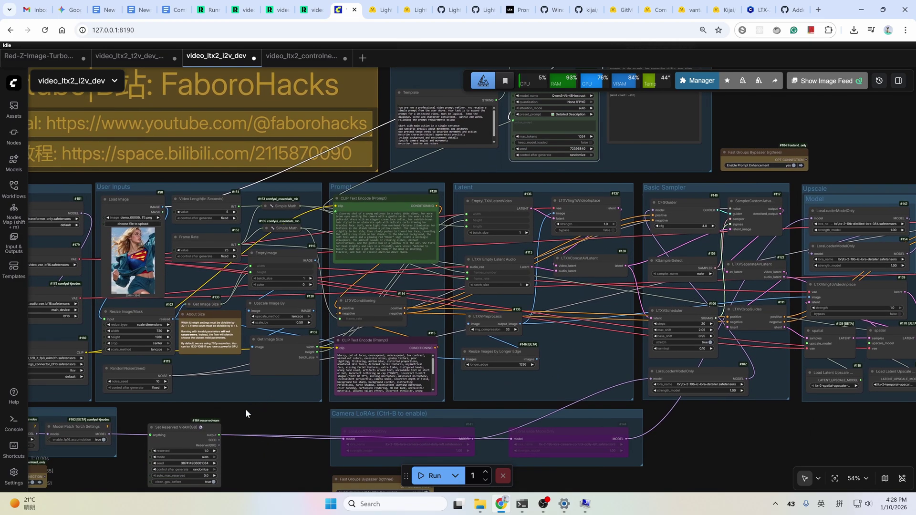
pyautogui.click(193, 437)
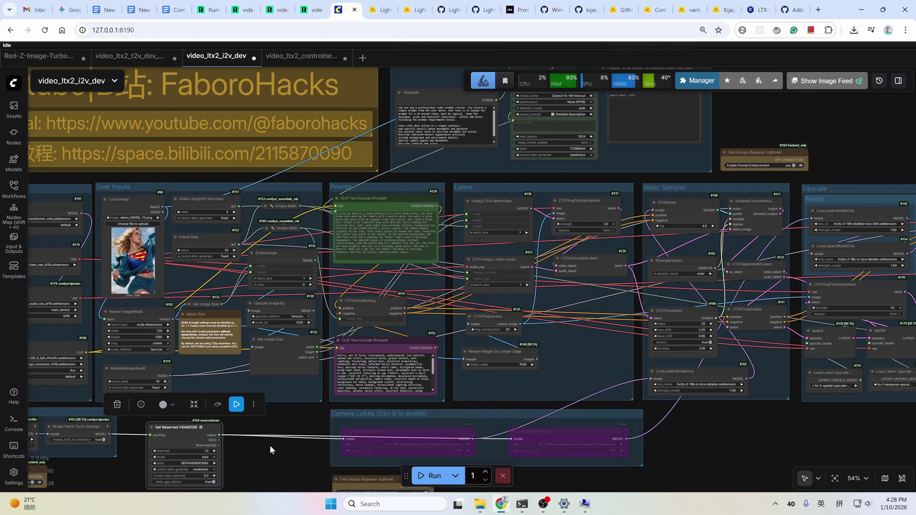
pyautogui.moveTo(472, 377); pyautogui.dragTo(445, 382)
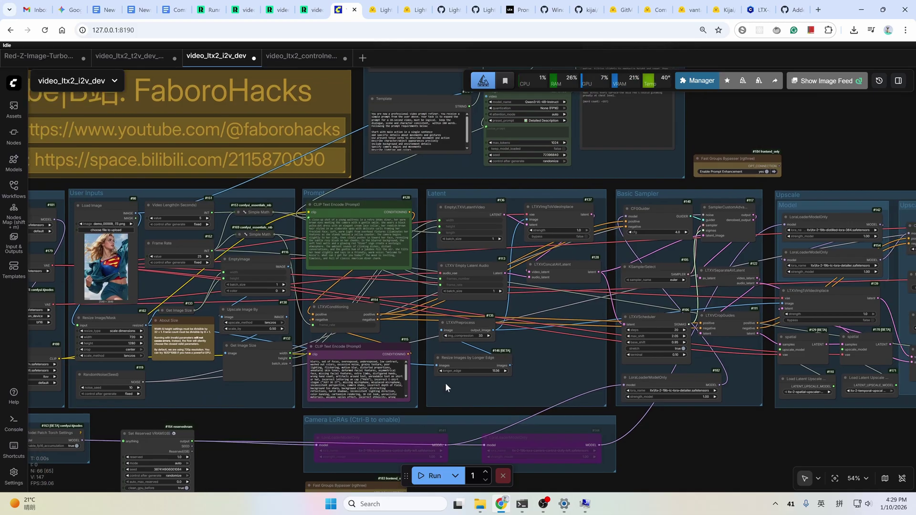
# - Switch to the video_ltx2_controlnet_v2v_dev workflow and examine its nodes from User Inputs and Prompt through to Save Video
pyautogui.hotkey('alt', ']')
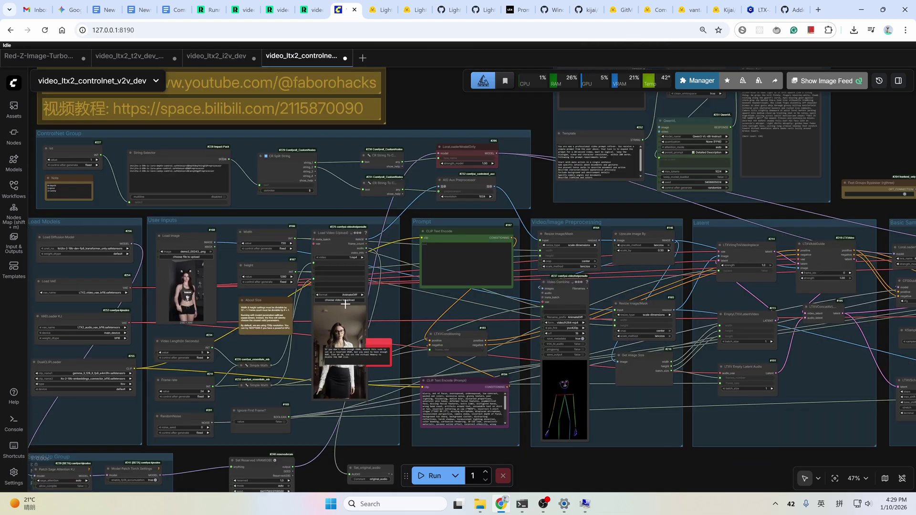
pyautogui.click(462, 262)
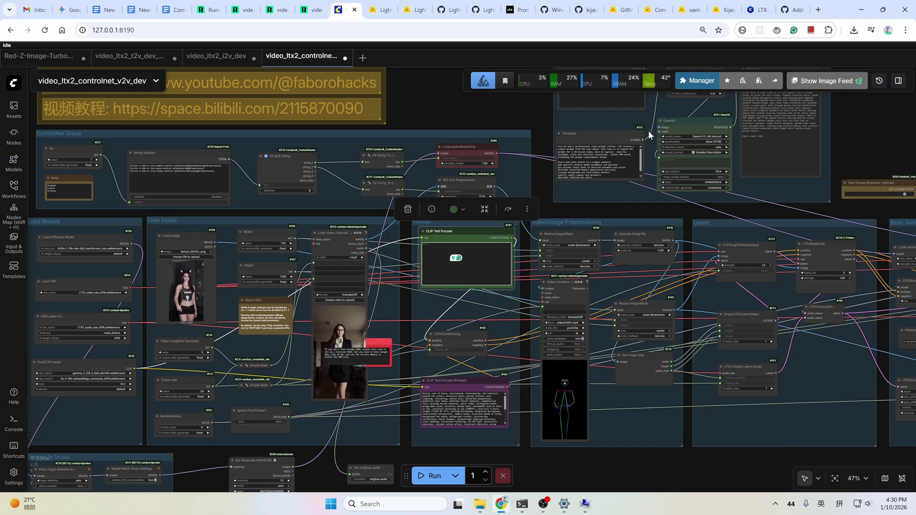
pyautogui.moveTo(562, 460); pyautogui.dragTo(553, 429)
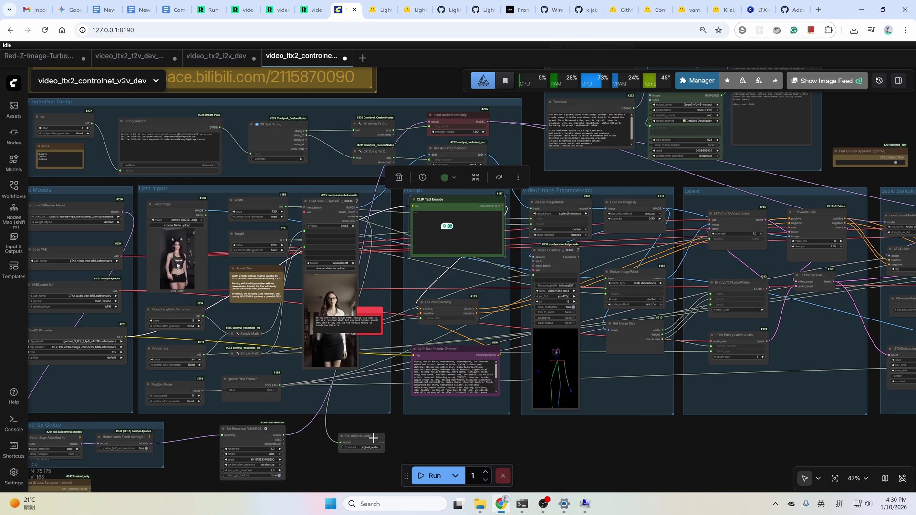
pyautogui.moveTo(373, 438); pyautogui.dragTo(275, 431)
pyautogui.moveTo(695, 455); pyautogui.dragTo(278, 428)
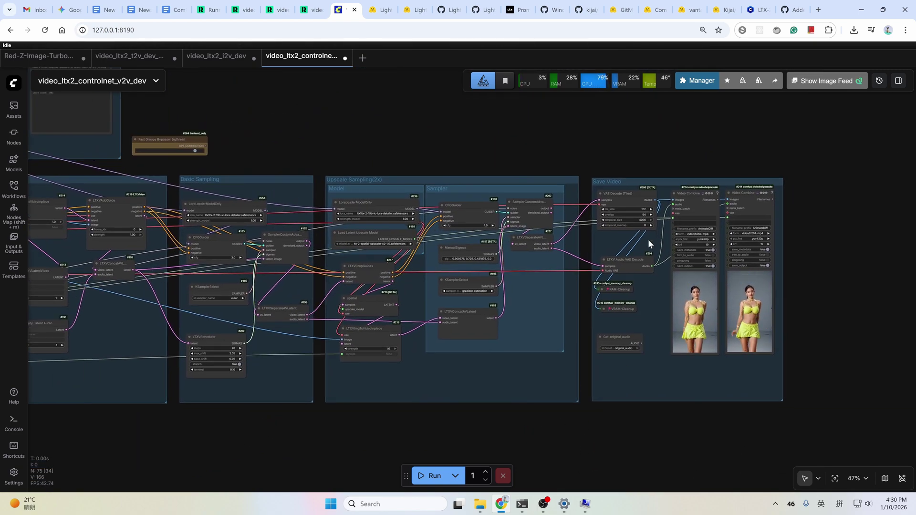
pyautogui.moveTo(610, 434); pyautogui.dragTo(623, 436)
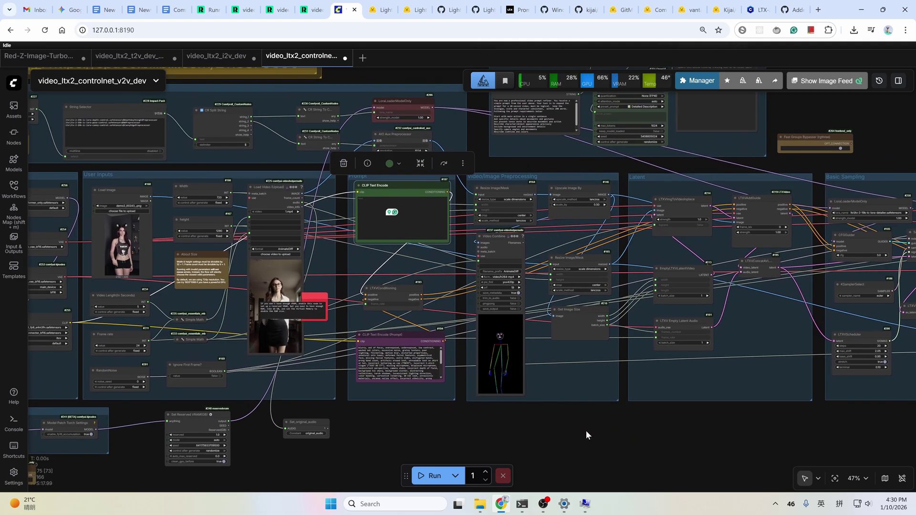
pyautogui.moveTo(476, 143); pyautogui.dragTo(557, 173)
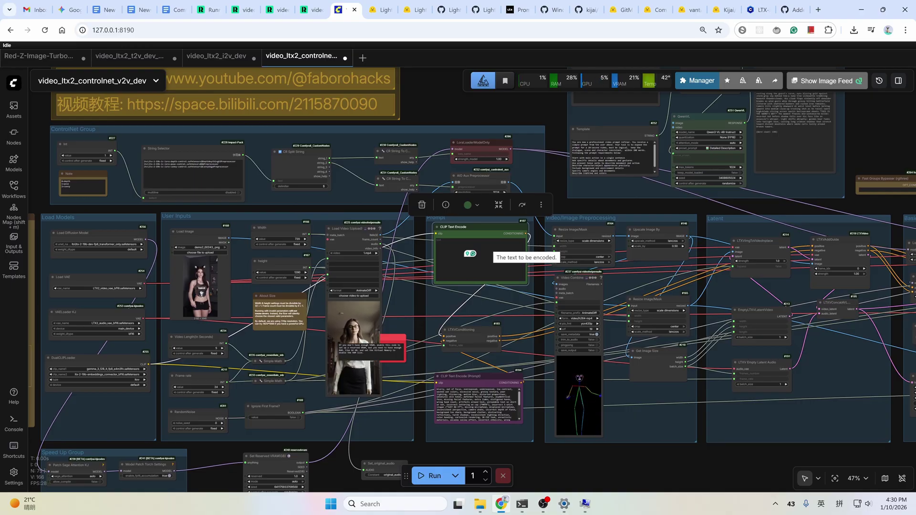
# - Inspect the generated videos in the Save Video group and fit the whole ControlNet workflow in view
pyautogui.scroll(-5, 503, 423)
pyautogui.scroll(10, 714, 263)
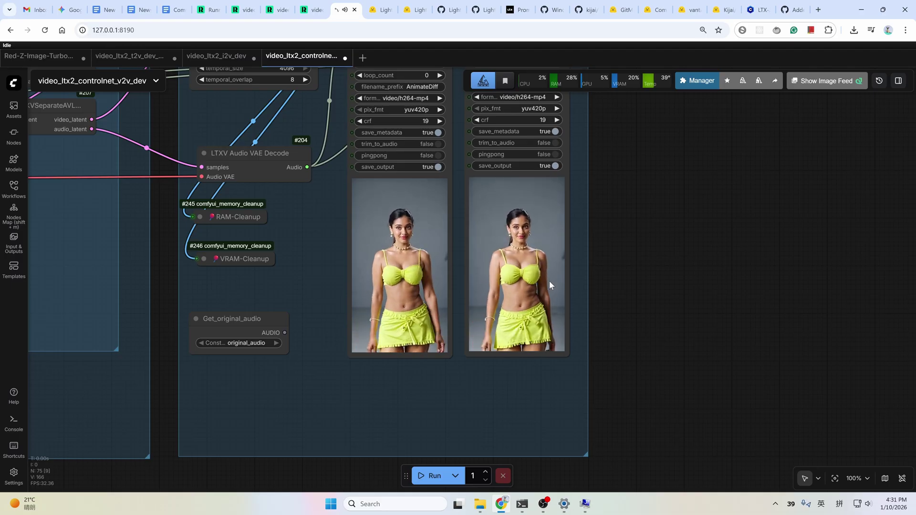
pyautogui.press('.')
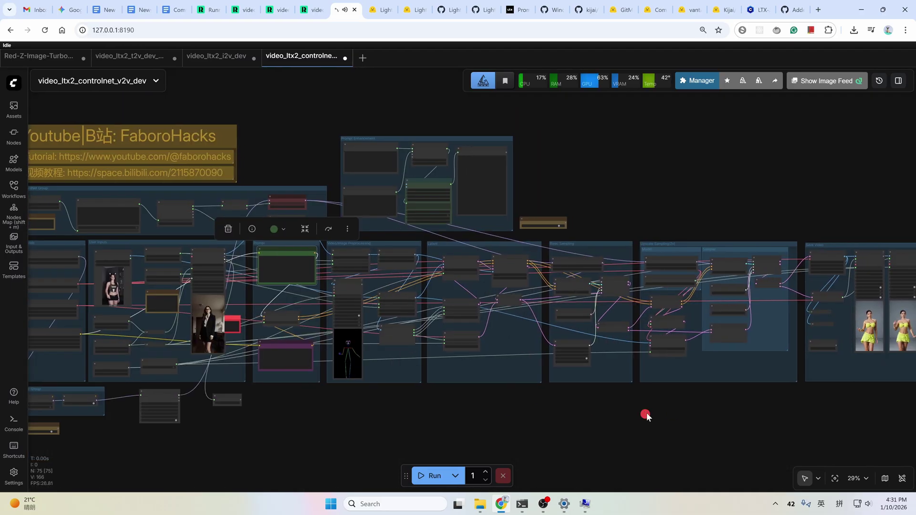
# - Examine the Load Image reference and the Load Video source in the ControlNet workflow's User Inputs group
pyautogui.press('.')
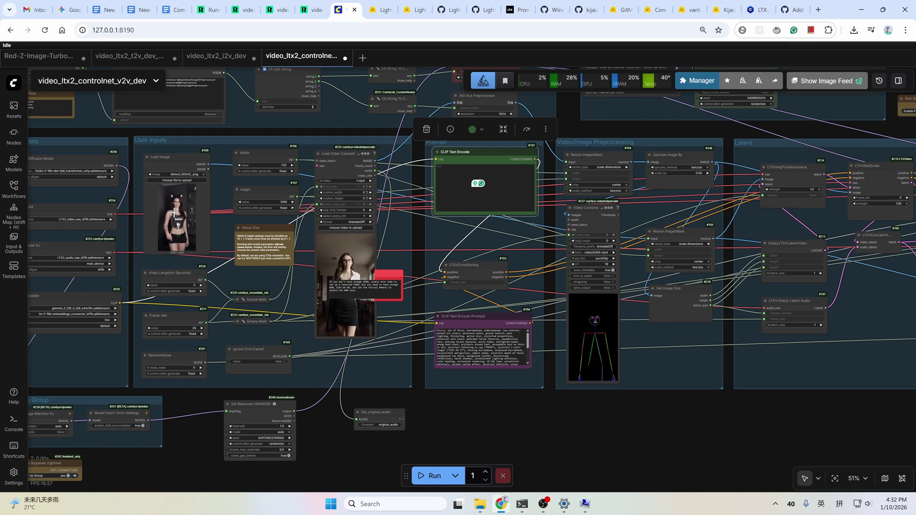
pyautogui.scroll(5, 172, 201)
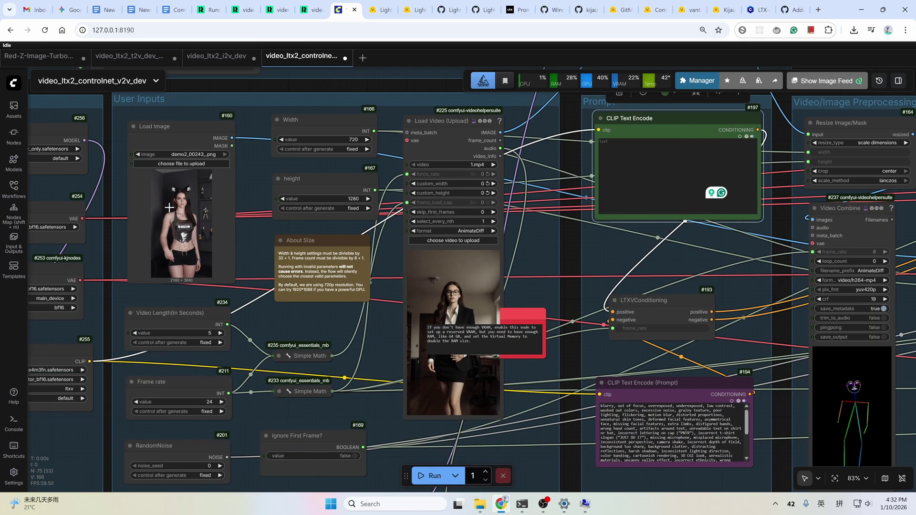
pyautogui.scroll(1, 172, 201)
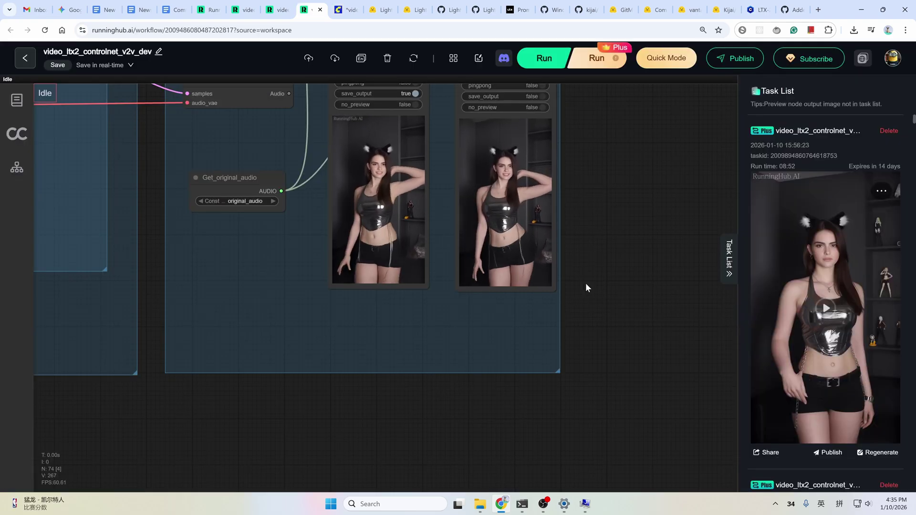
# - In the RunningHub workflow, move the Load Video node beside the Save Video group to compare the source with the results
pyautogui.scroll(5, 632, 253)
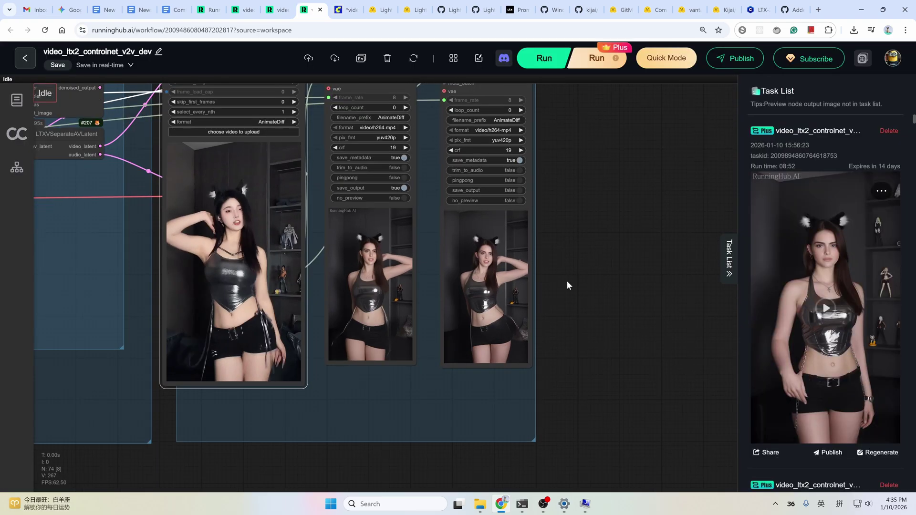
pyautogui.scroll(-2, 612, 275)
pyautogui.moveTo(311, 122); pyautogui.dragTo(198, 123)
pyautogui.scroll(2, 319, 339)
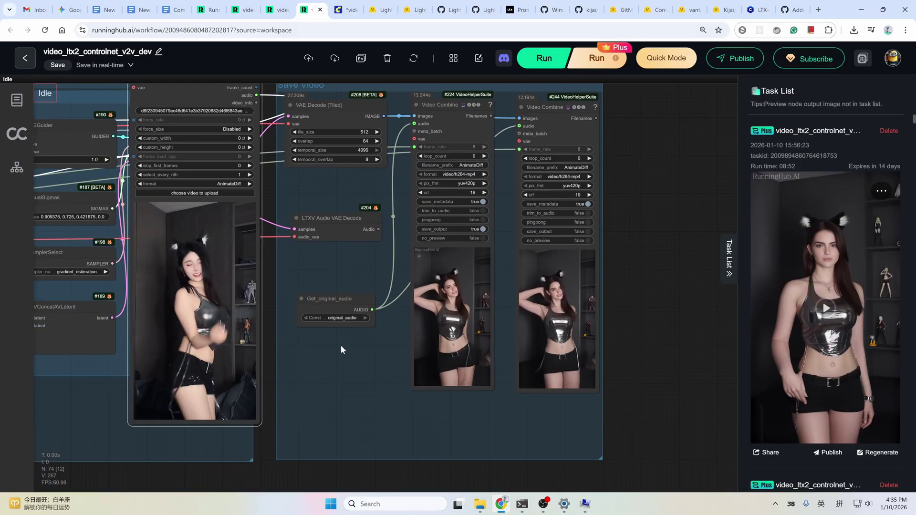